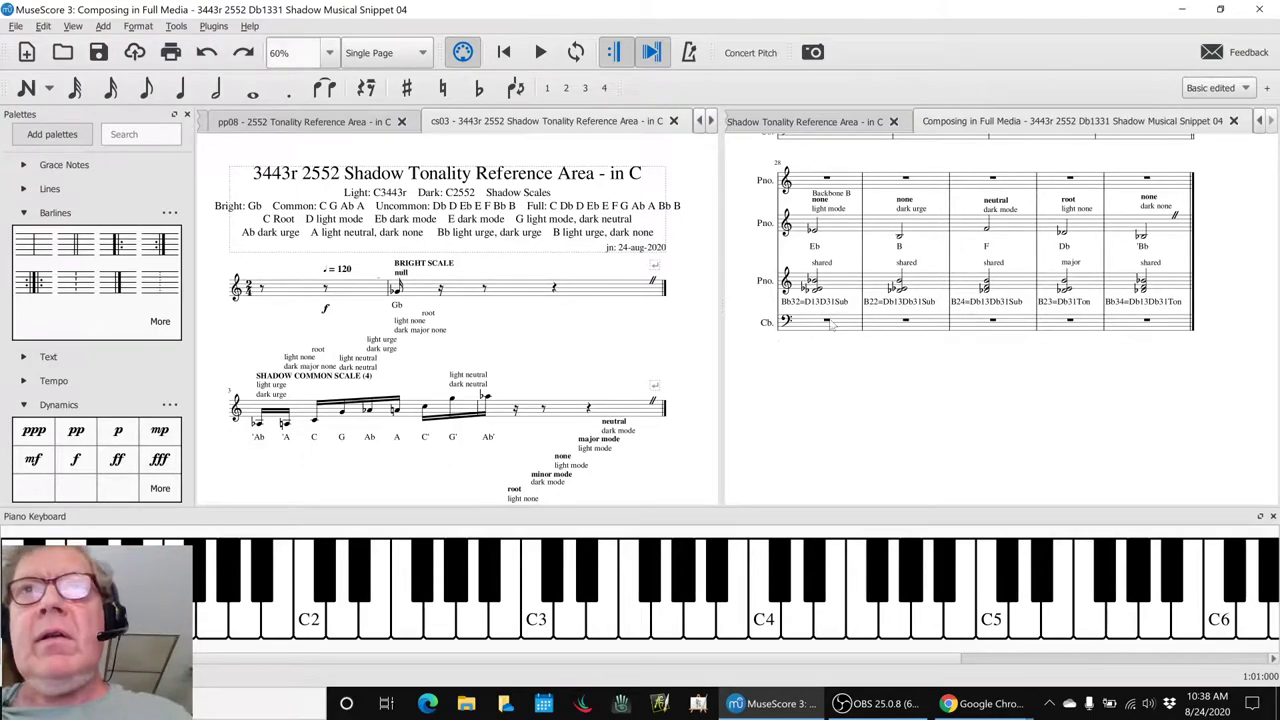
Step: Play Snippet 04 from contrabass measure 29, then jump back to the start of the score
left_click(818, 328)
key("space")
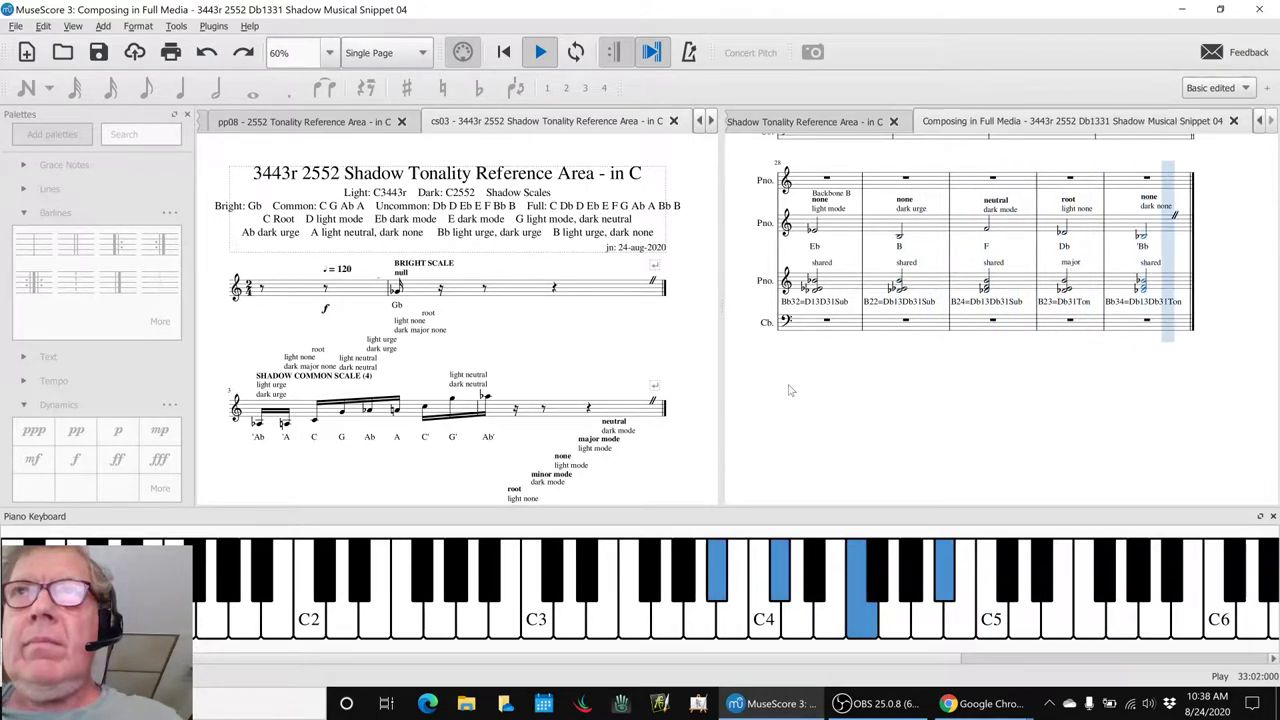
key("Home")
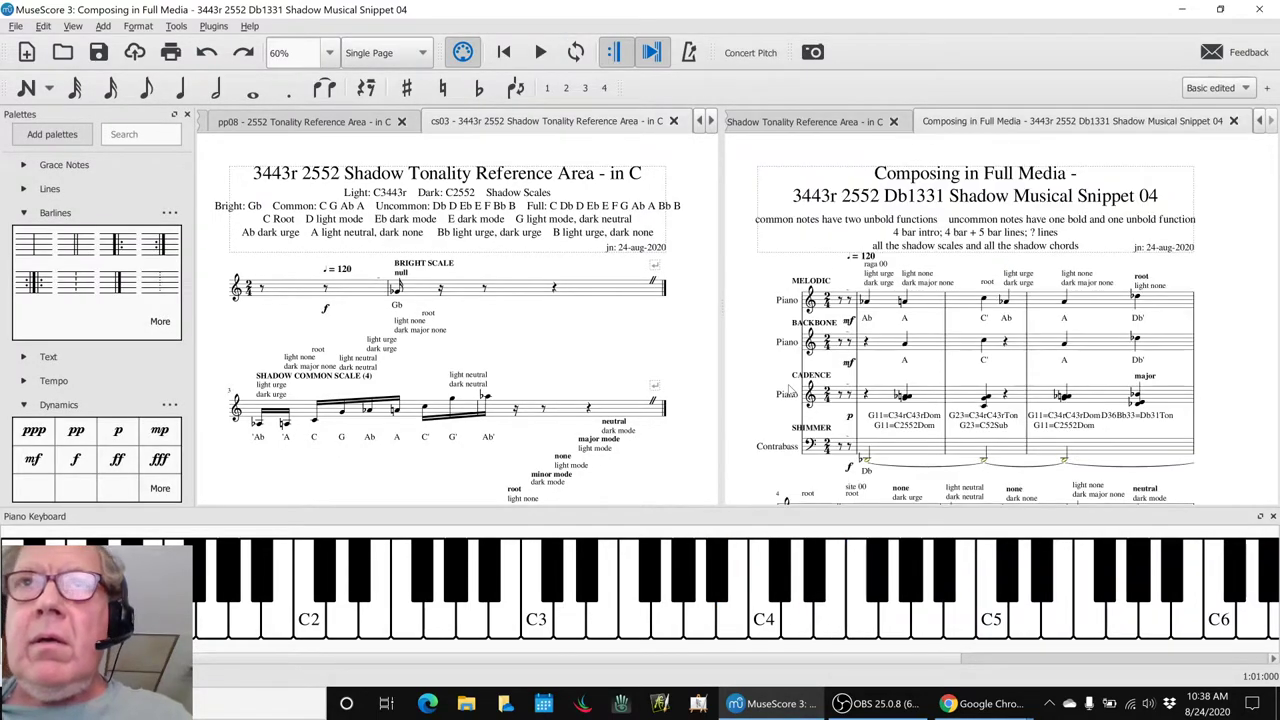
key("n")
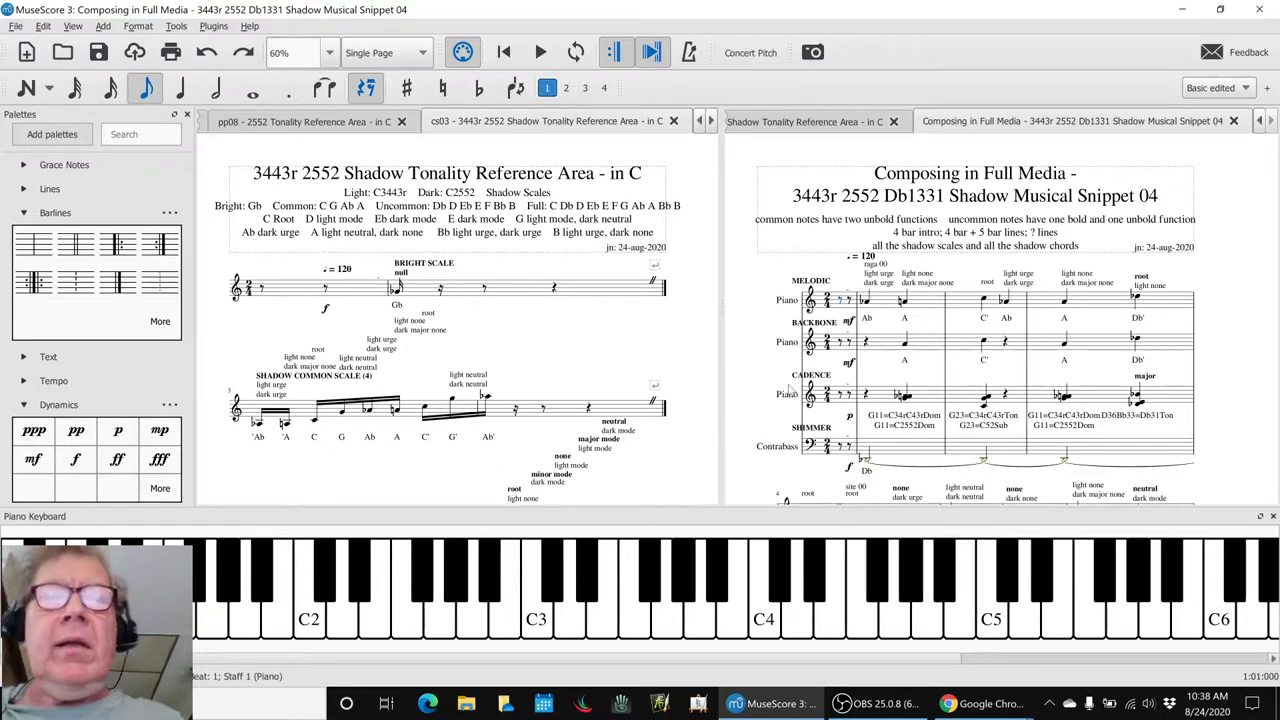
key("alt+Tab")
key("alt+Tab")
key("alt+Tab")
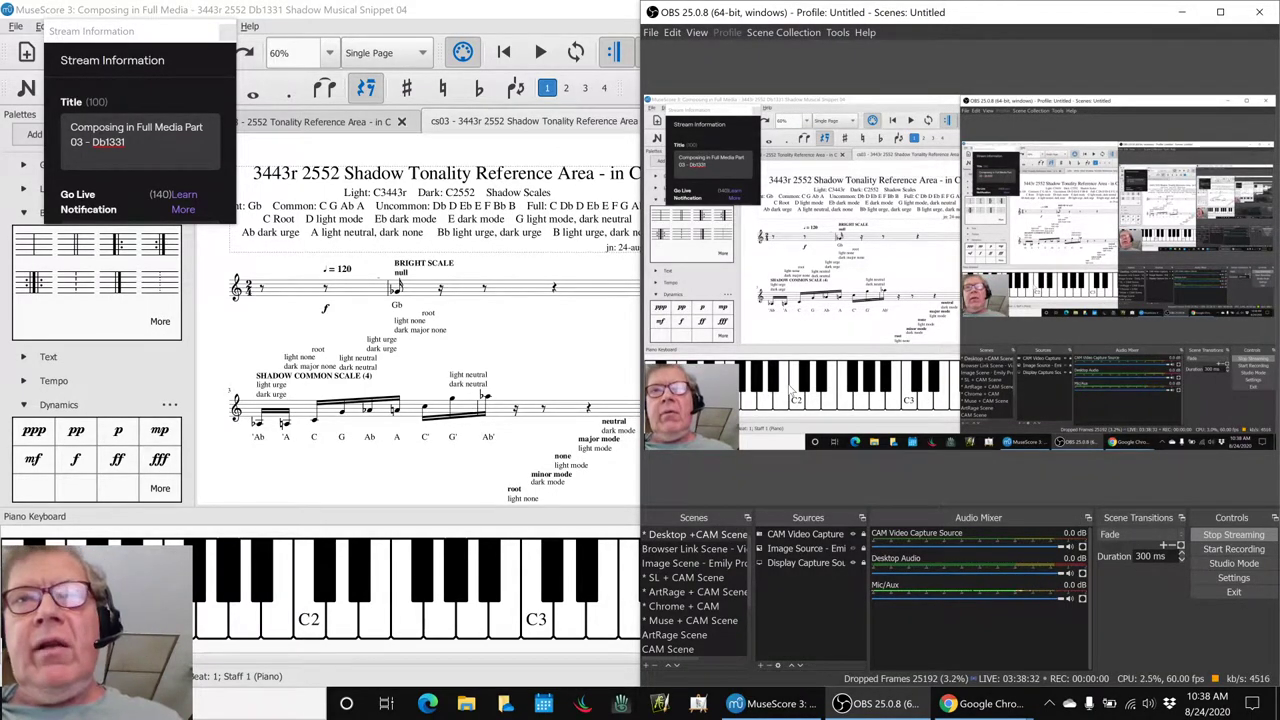
Step: Minimize OBS Studio and bring the Napkin Diagram session notes sheet forward
left_click(838, 705)
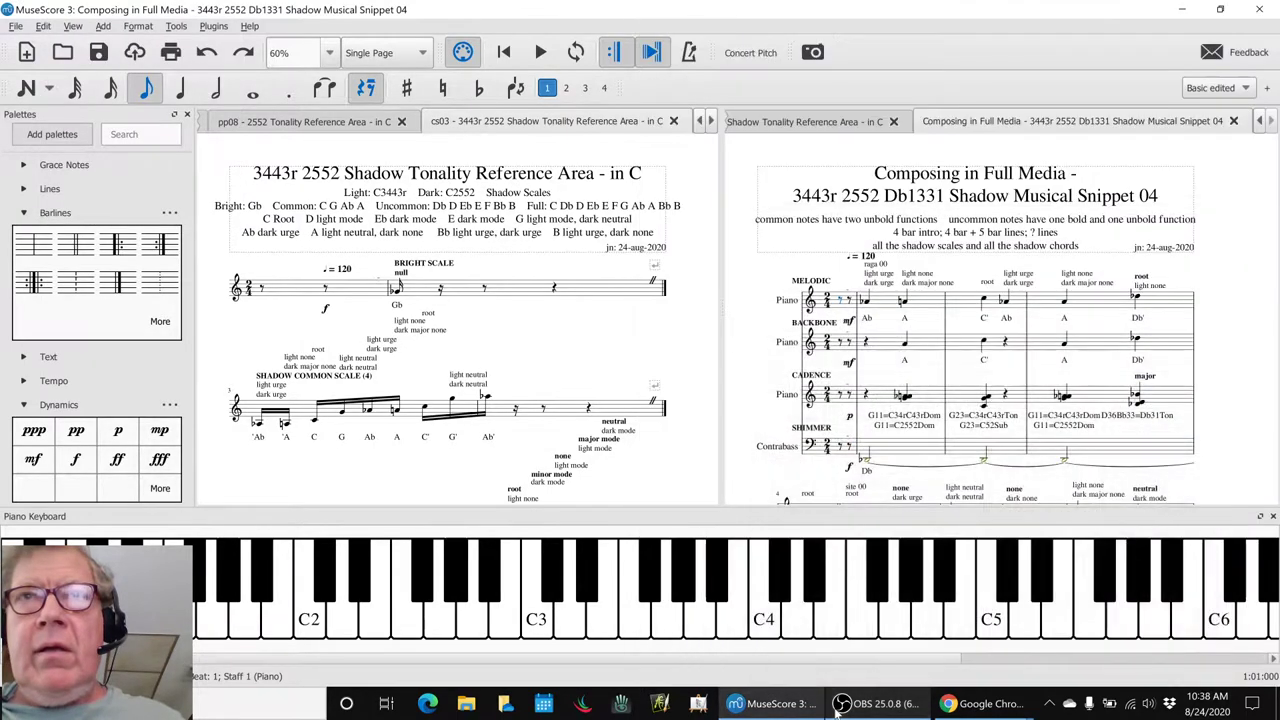
key("alt+Tab")
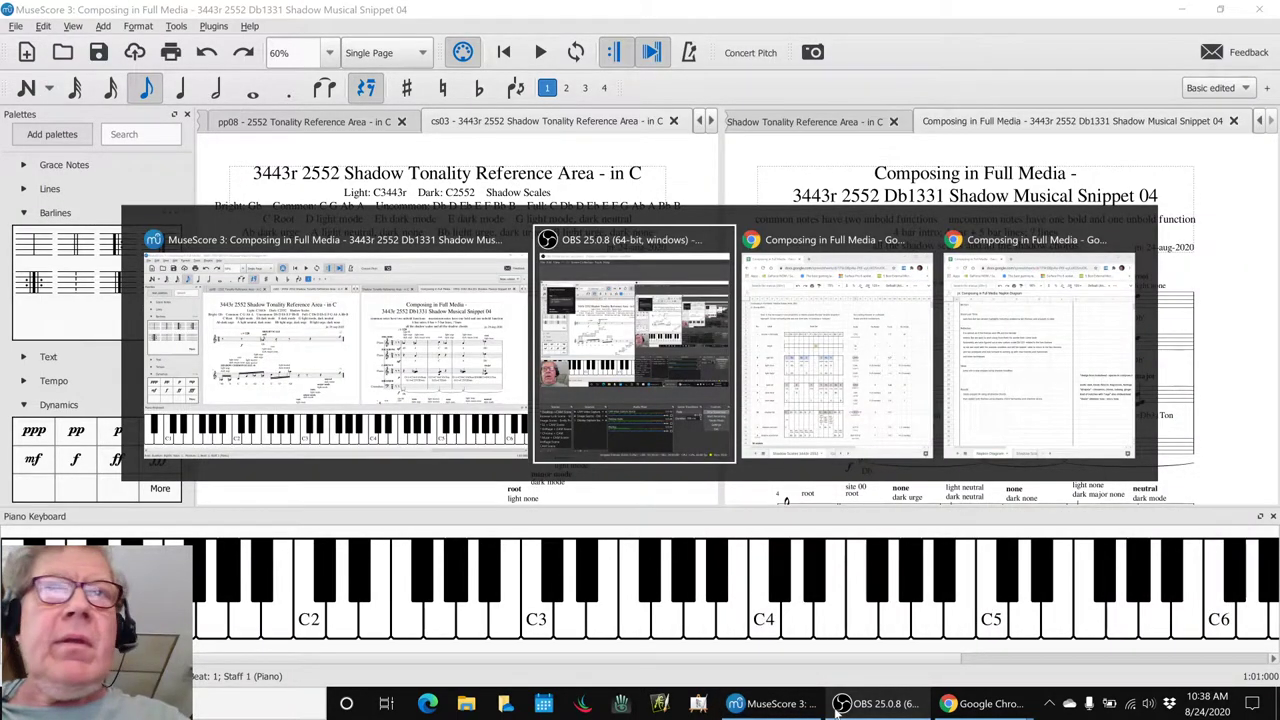
key("alt+Tab")
key("alt+Tab")
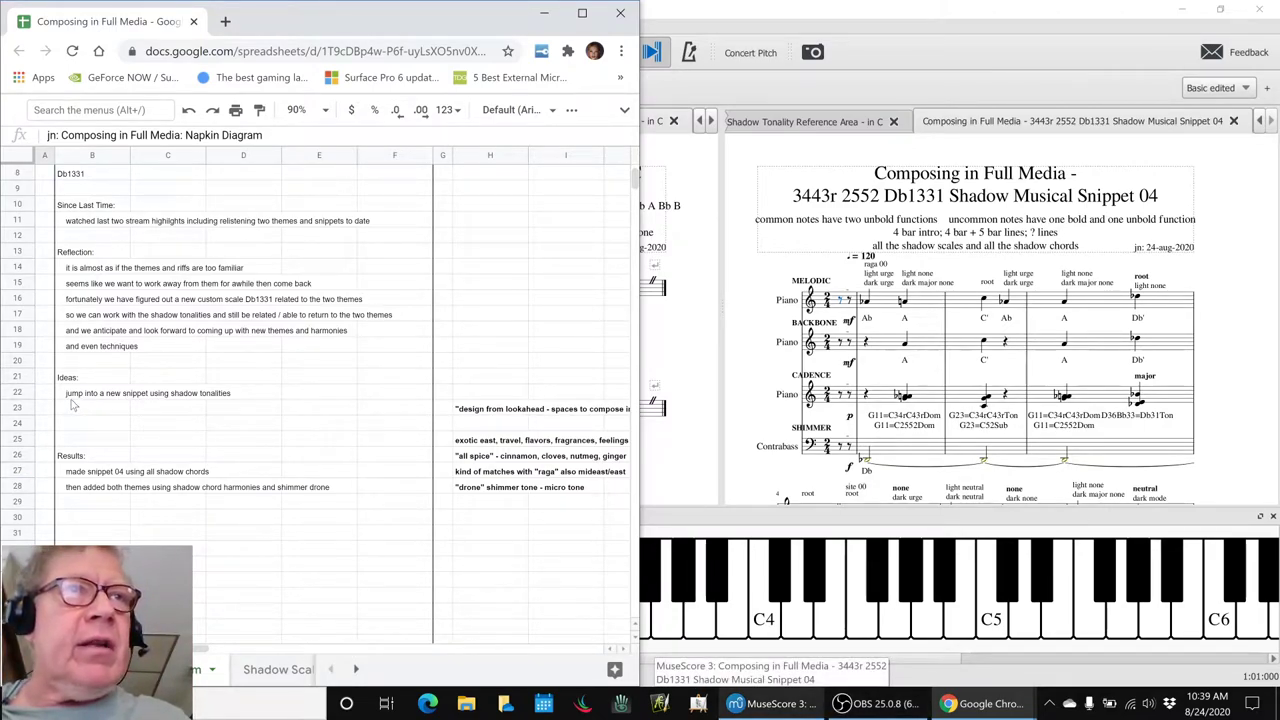
Step: Select the B27 Results note about snippet 04, then switch to the Shadow Scales sheet
left_click(73, 477)
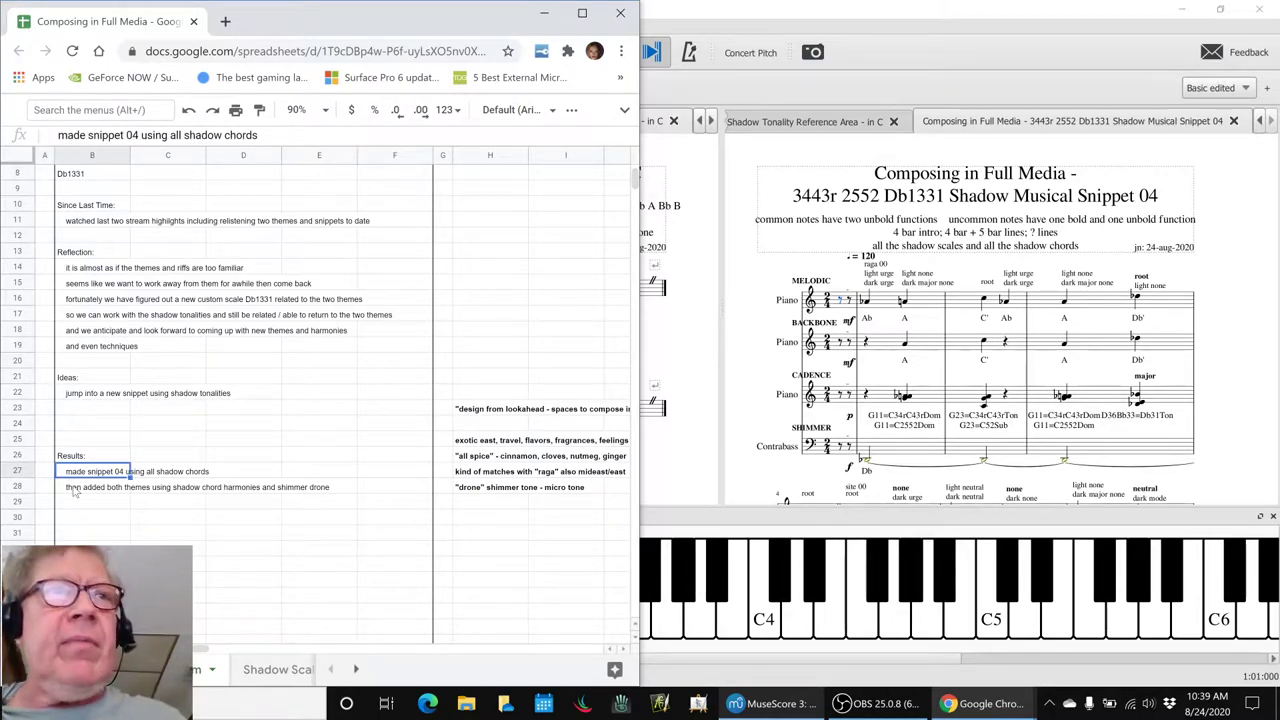
key("alt+Tab")
key("alt+Tab")
key("alt+Tab")
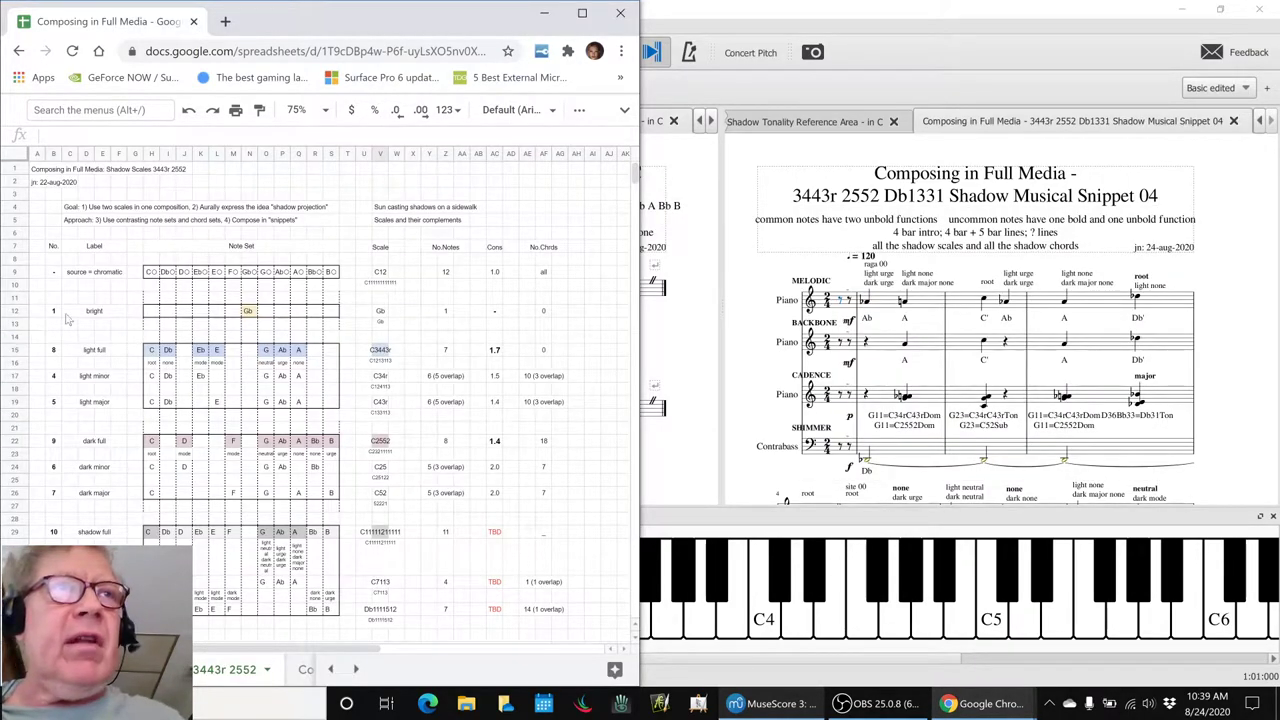
Step: Inspect the C3443r and C2552 scale cells and the shadow full row C to B, then return to MuseScore
left_click(381, 350)
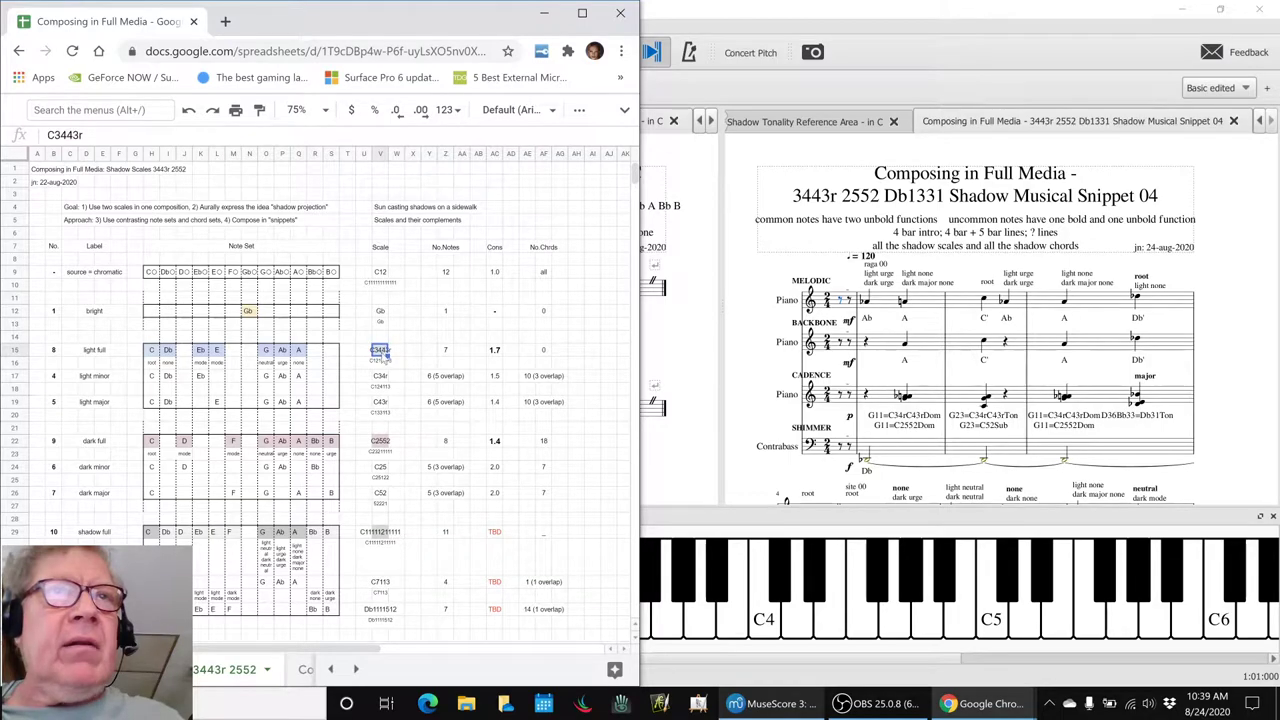
left_click(381, 442)
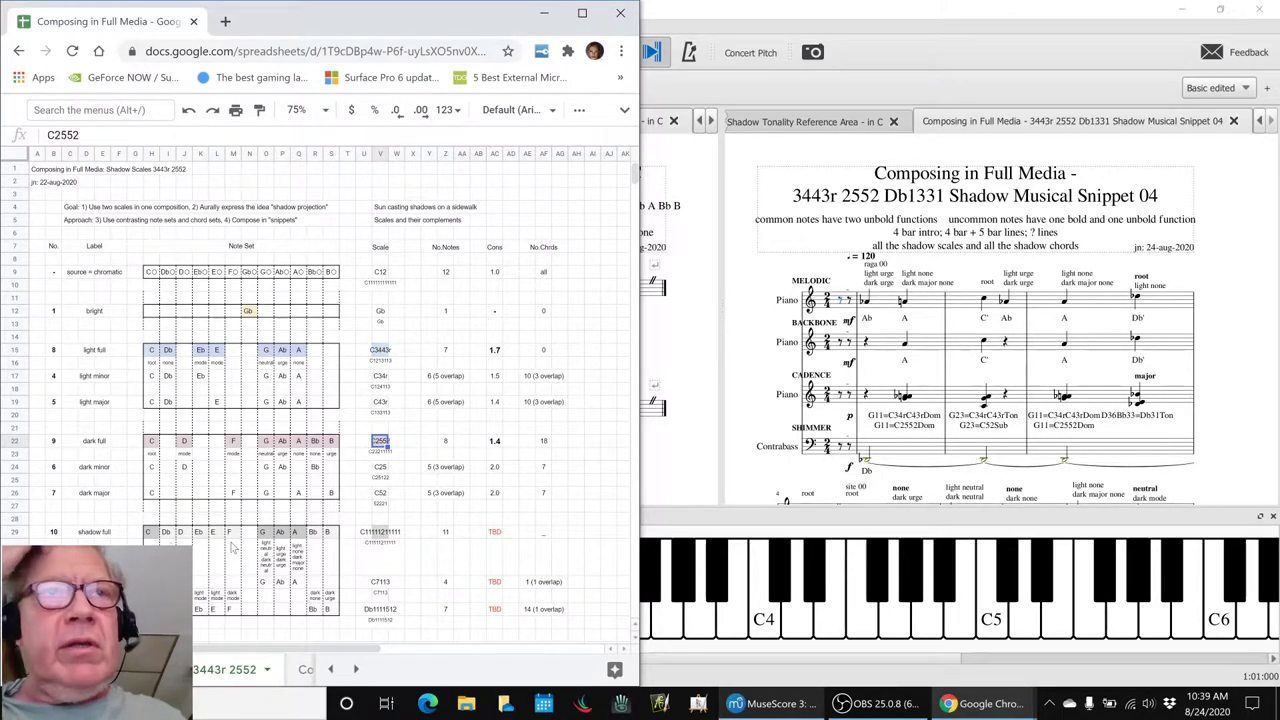
left_click(150, 532)
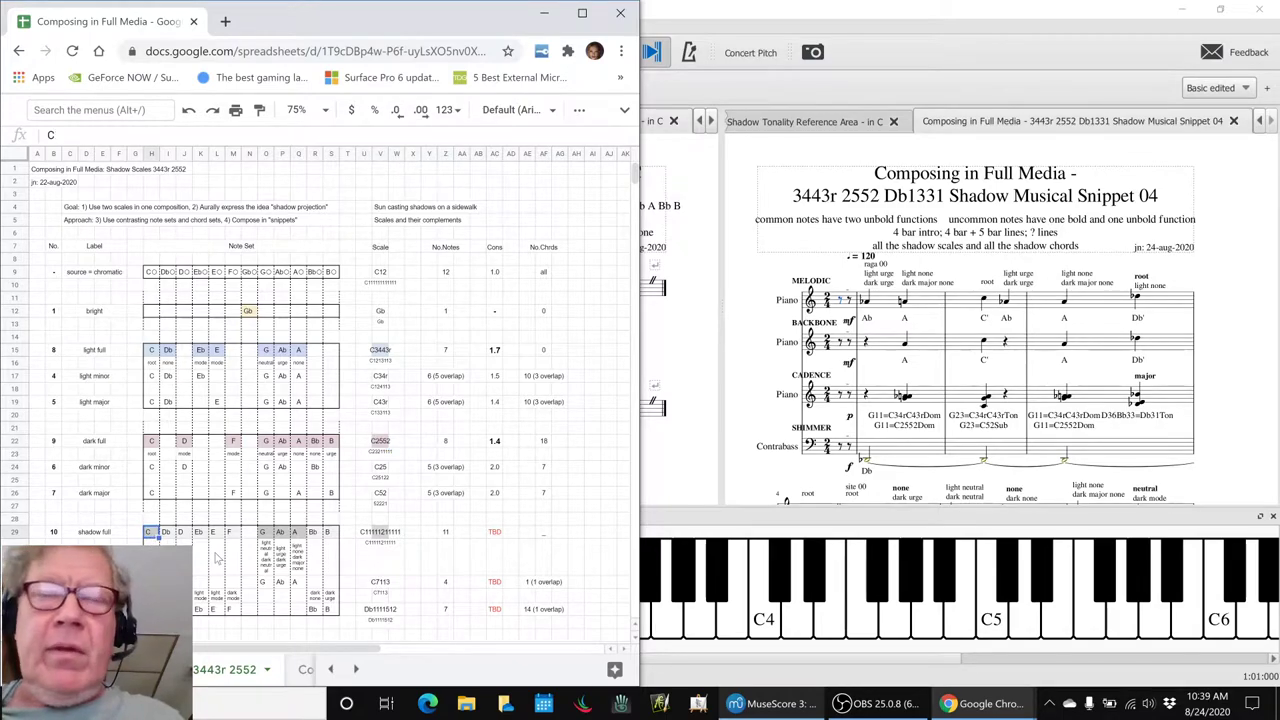
left_click(330, 532, "shift")
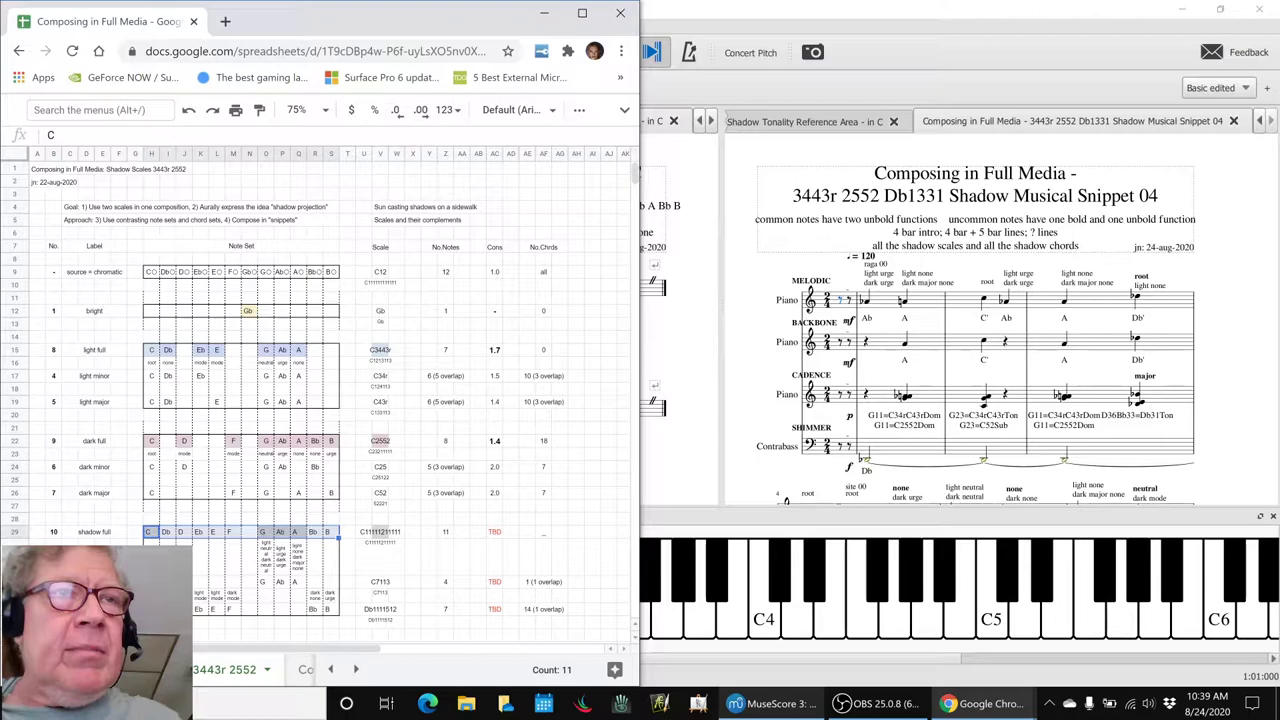
left_click(171, 539)
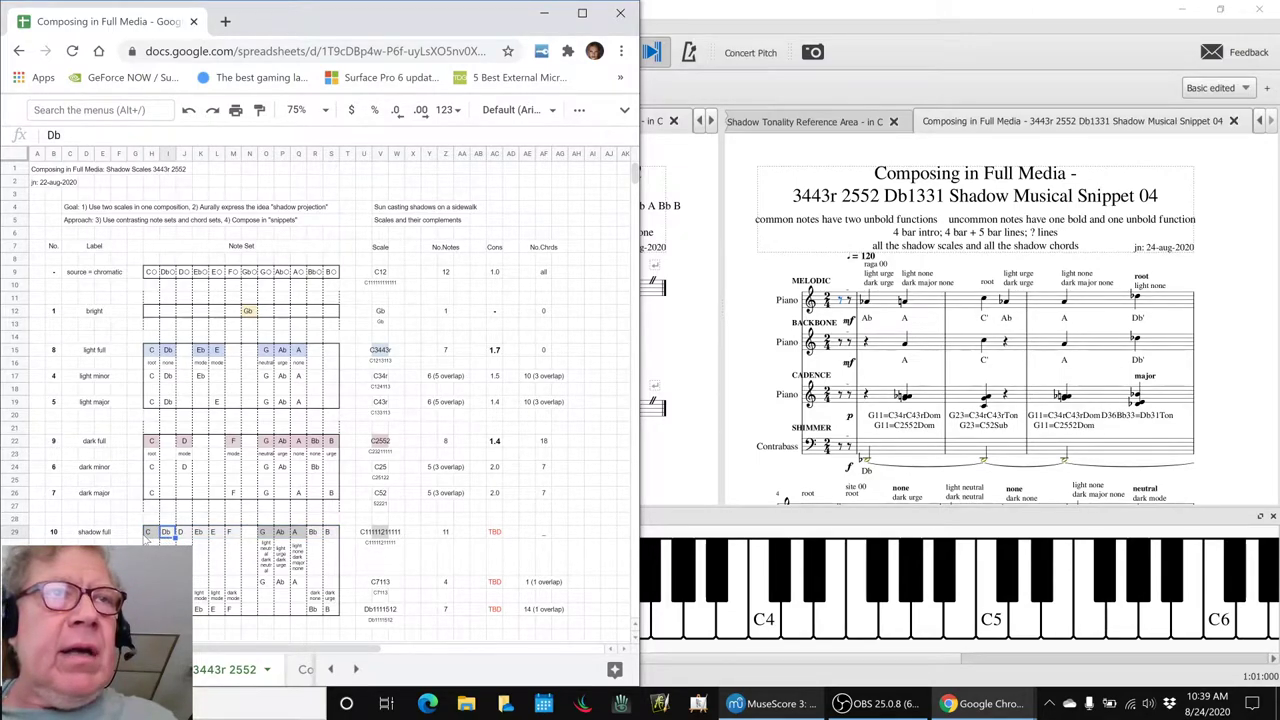
left_click(744, 356)
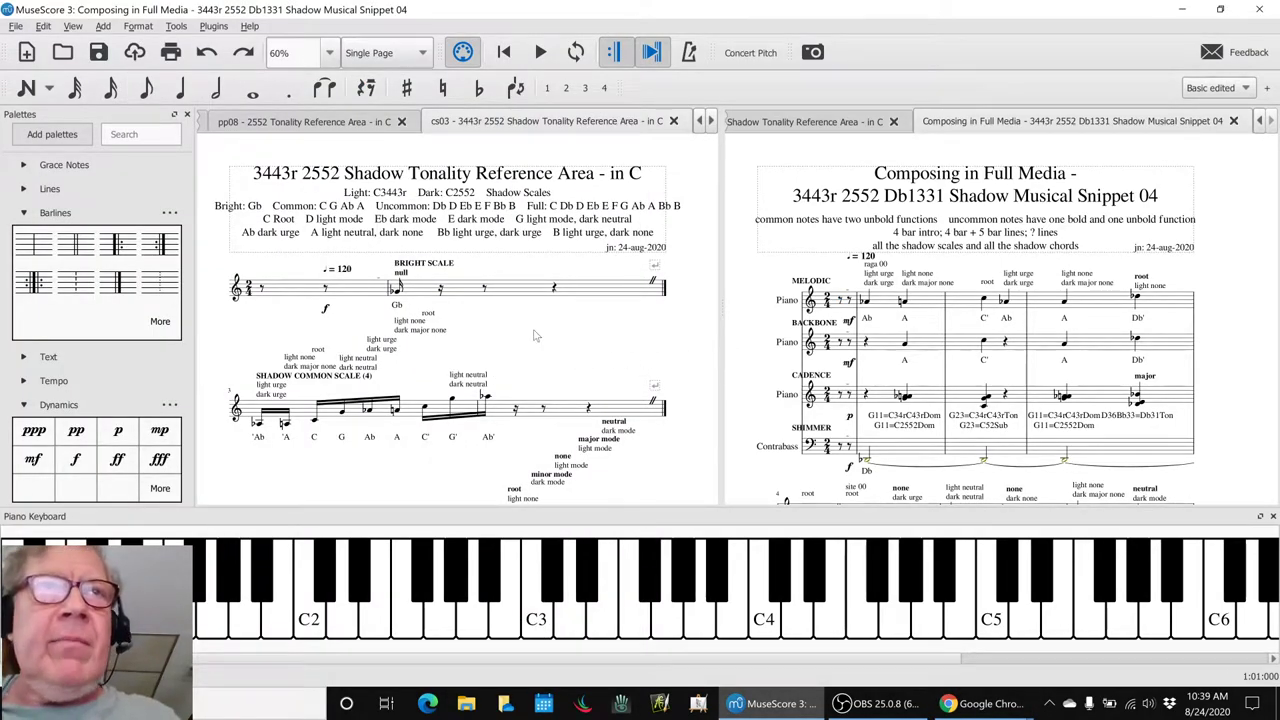
Step: Scroll the reference score down to the shadow uncommon Db13, Db31 and Db1331 chord systems
scroll(533, 340, "down", 2)
scroll(533, 335, "down", 8)
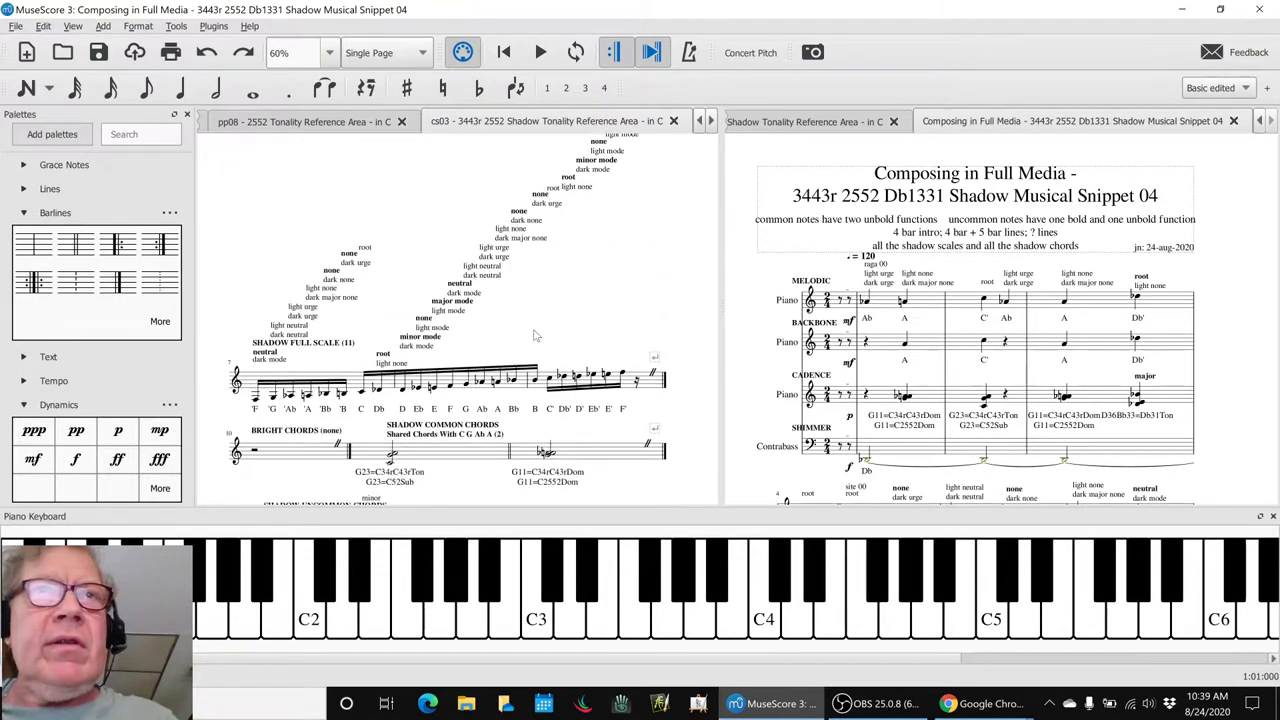
scroll(535, 337, "down", 2)
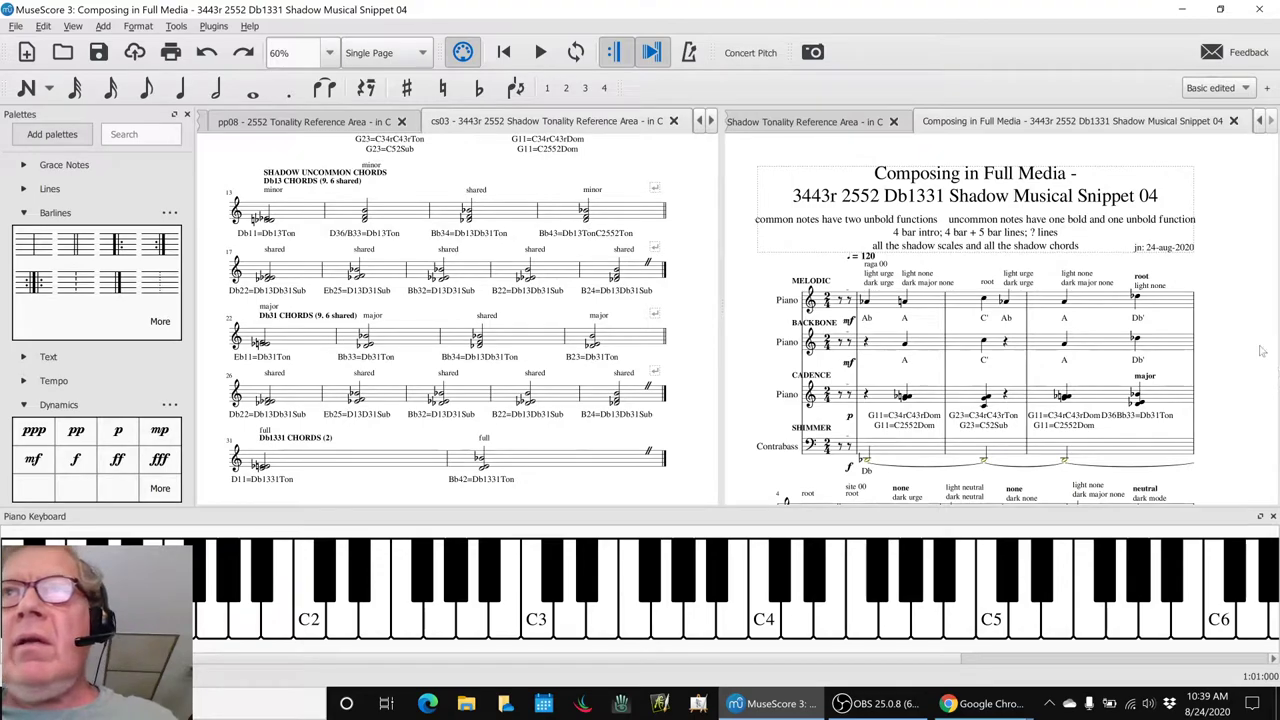
Step: Review the B28 Results note on adding both themes in the Napkin Diagram sheet, then return to MuseScore
key("alt+Tab")
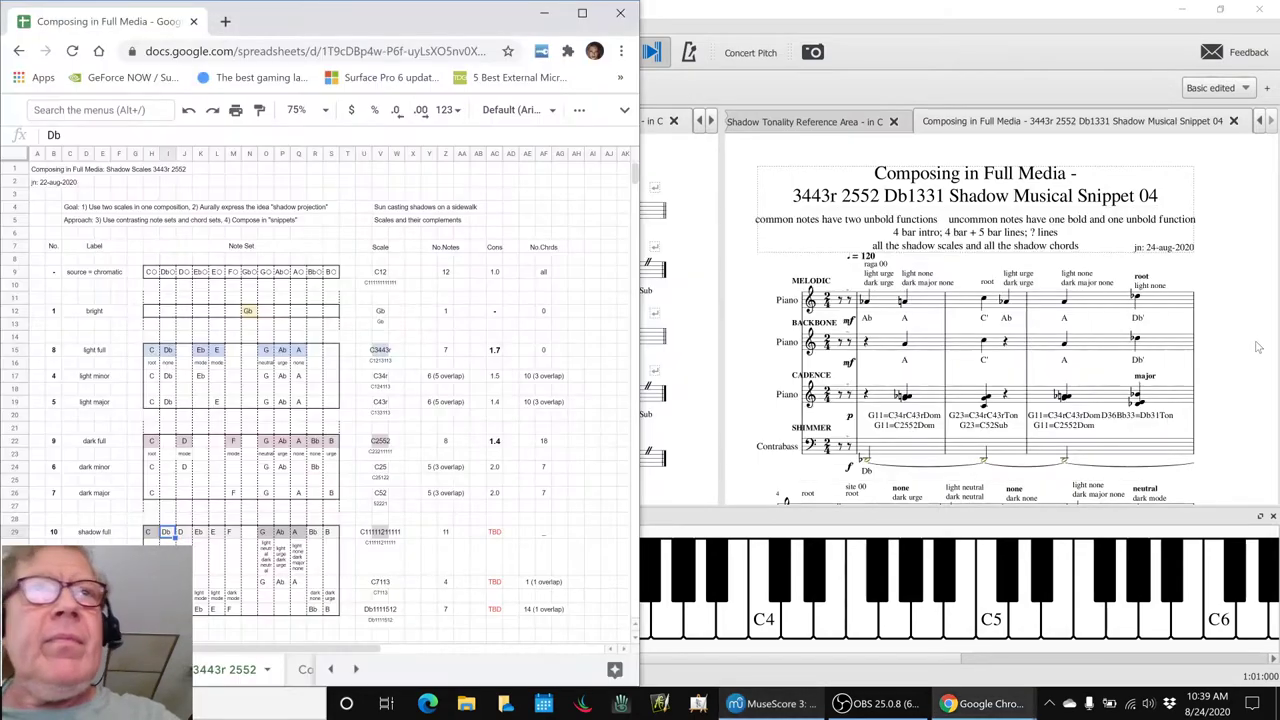
key("alt+Tab")
key("alt+Tab")
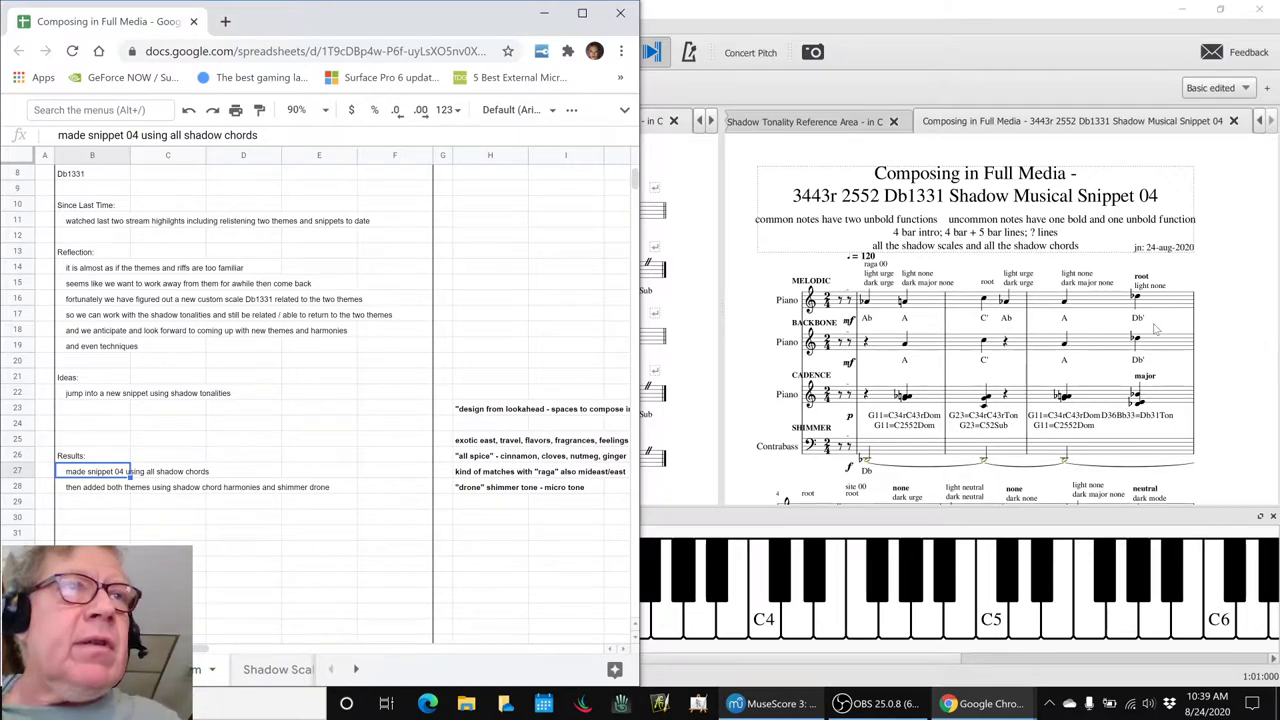
left_click(93, 490)
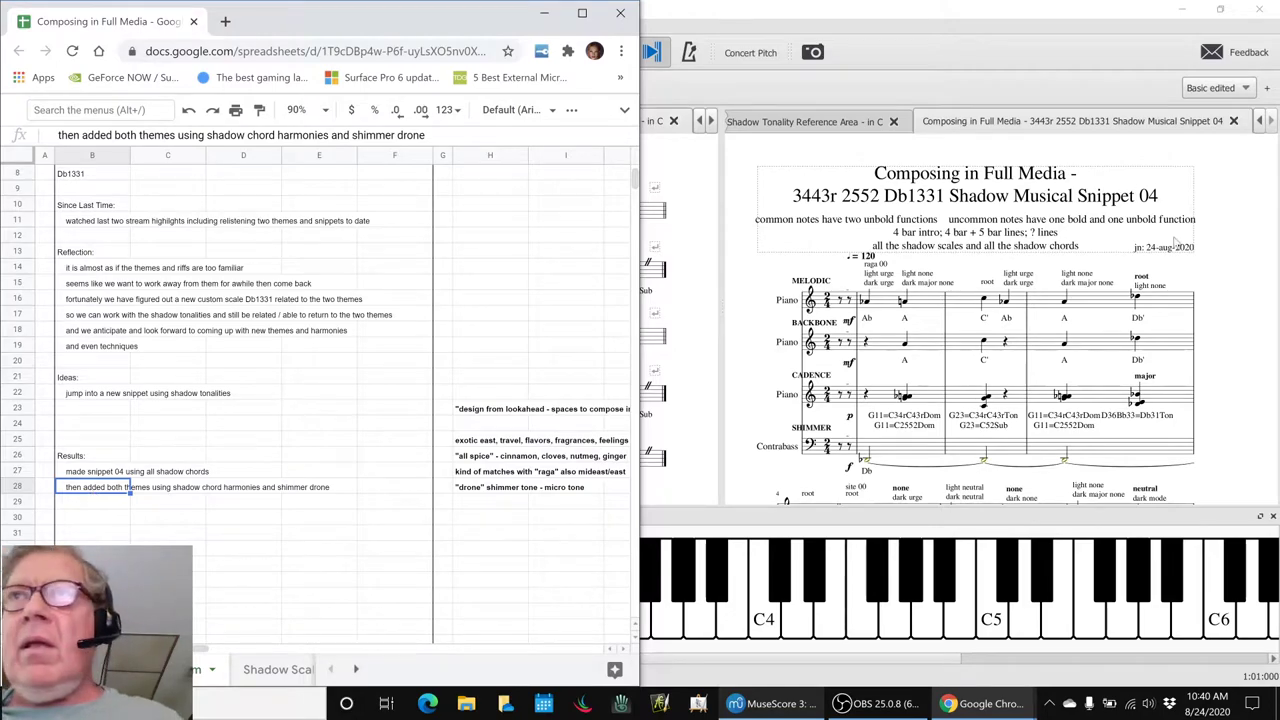
left_click(1226, 292)
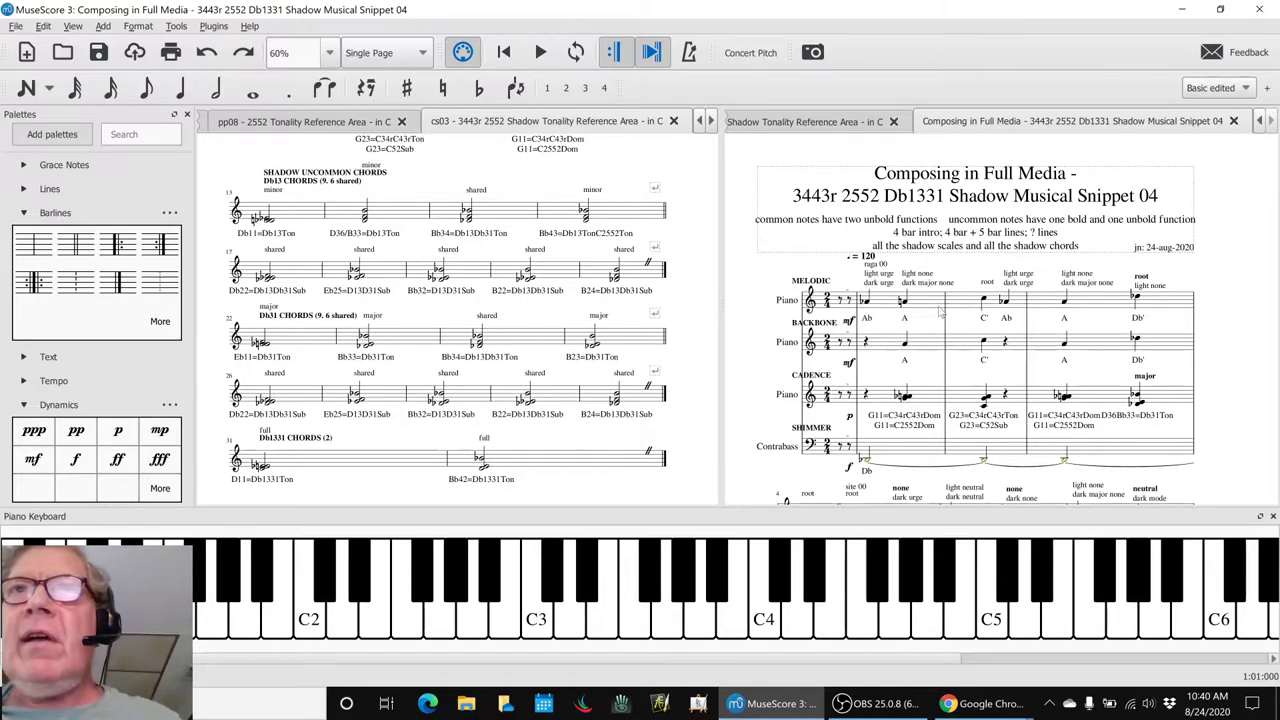
Step: Check the contrabass f dynamic and Melodic piano opening notes, then play Snippet 04 from the beginning
left_click(849, 469)
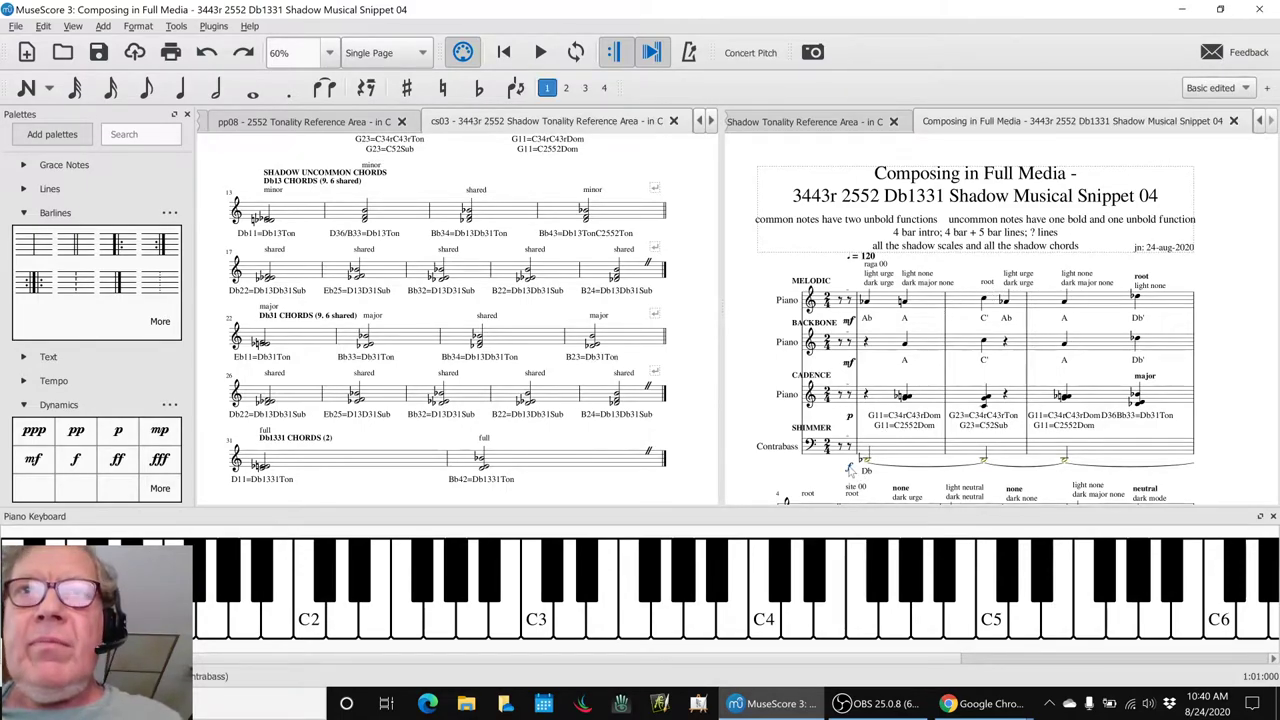
left_click(1225, 389)
left_click(905, 303, "shift")
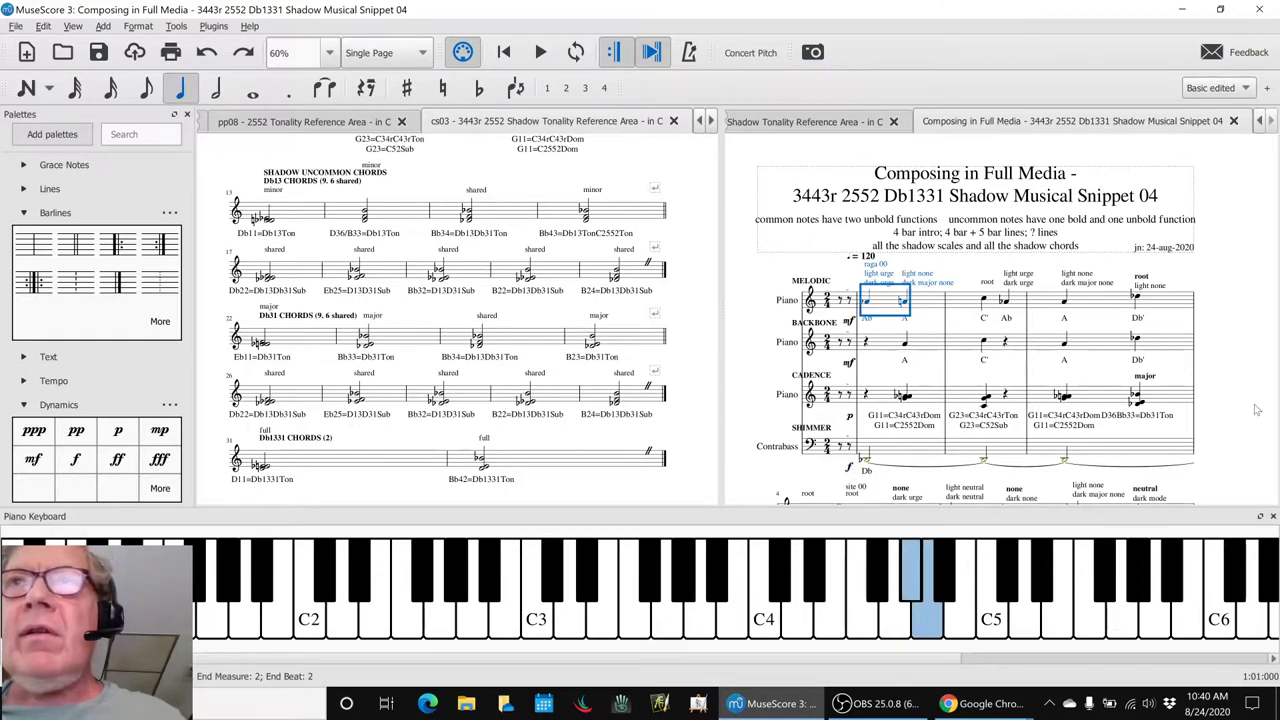
left_click(1249, 397)
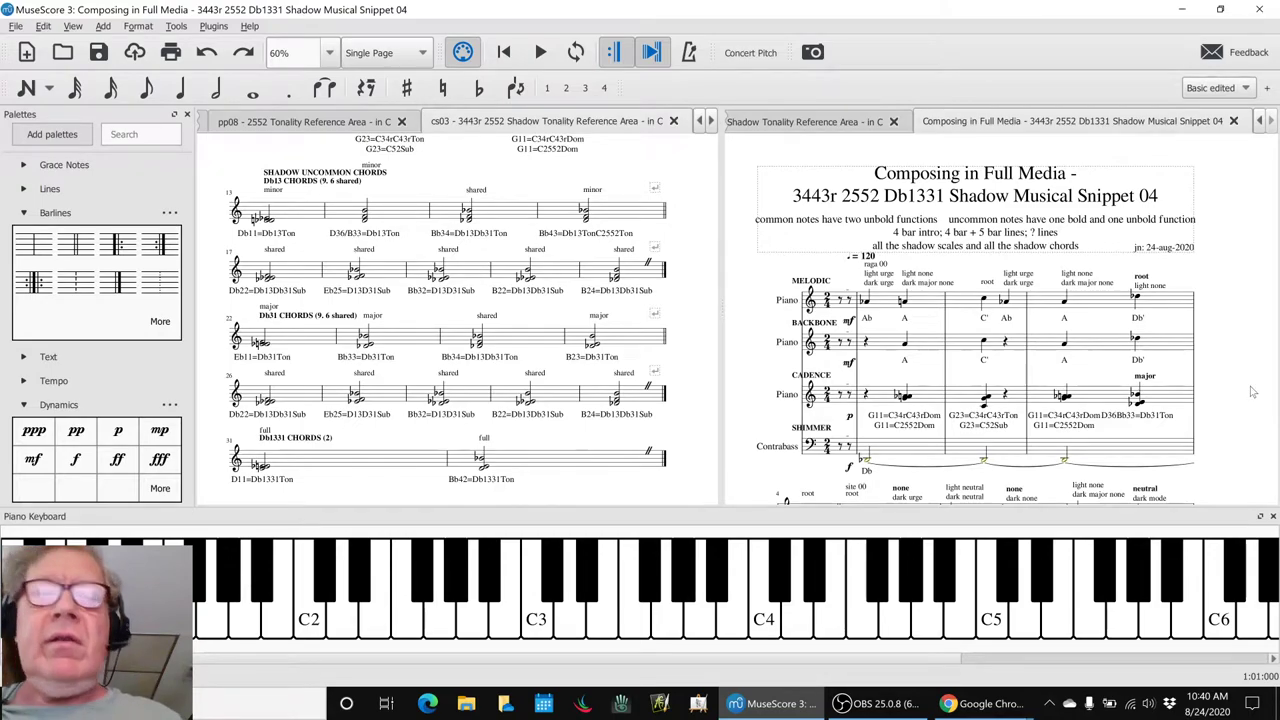
key("space")
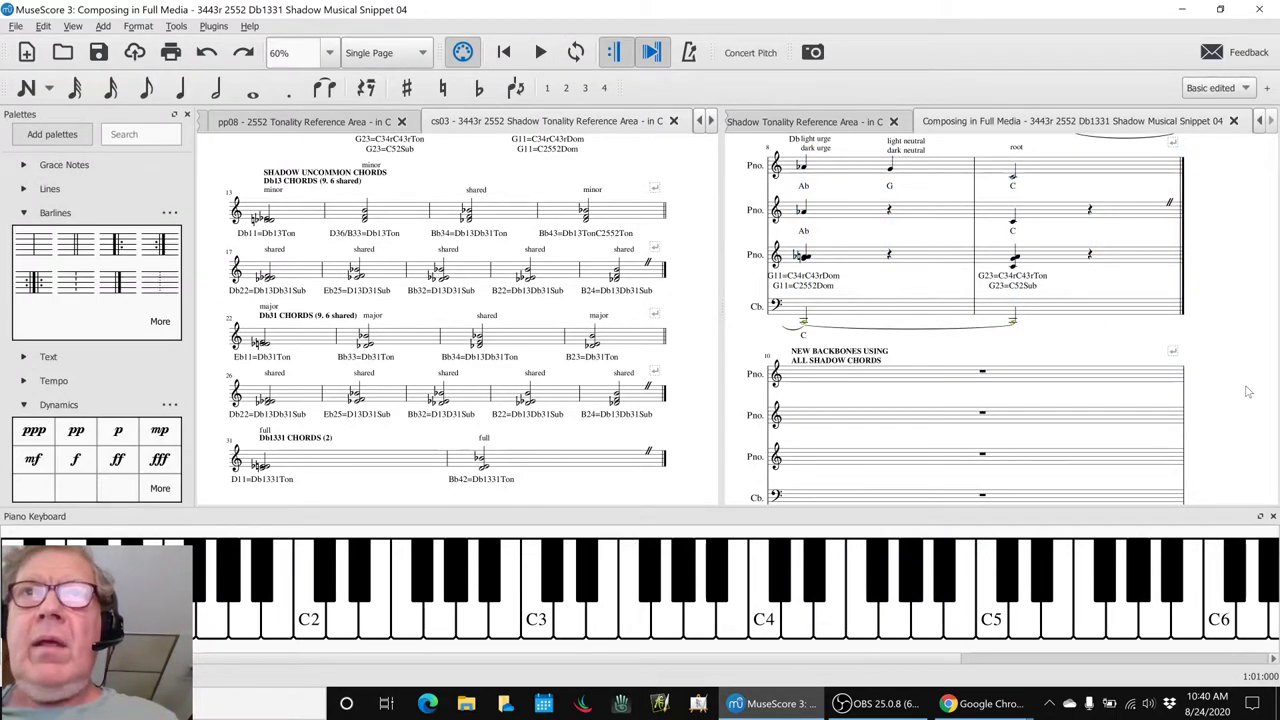
scroll(1252, 392, "up", 5)
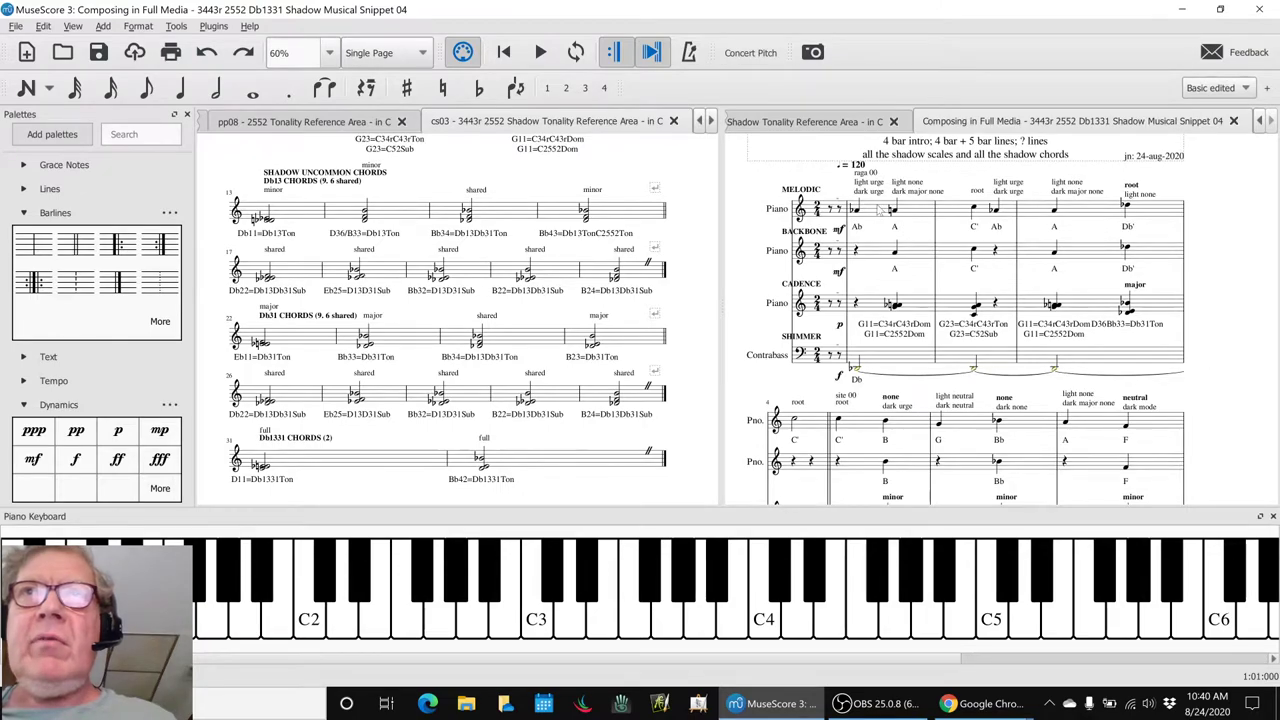
left_click(895, 210)
left_click(1238, 332)
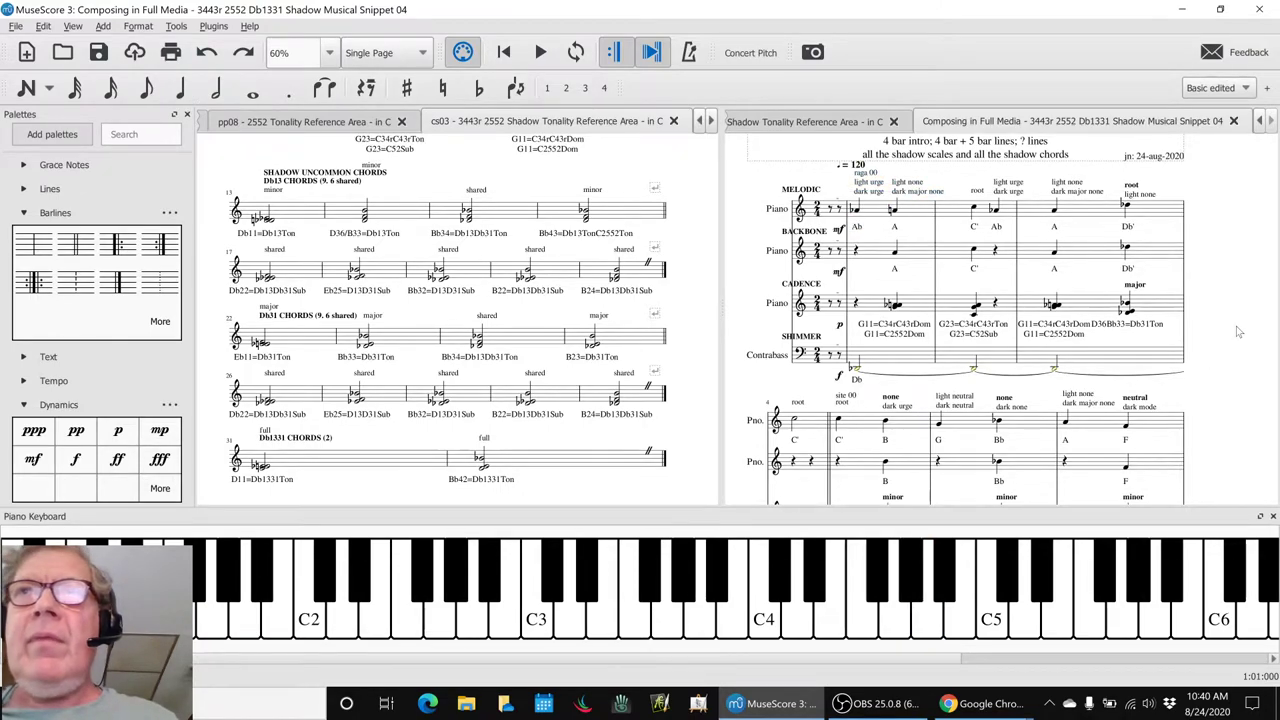
key("space")
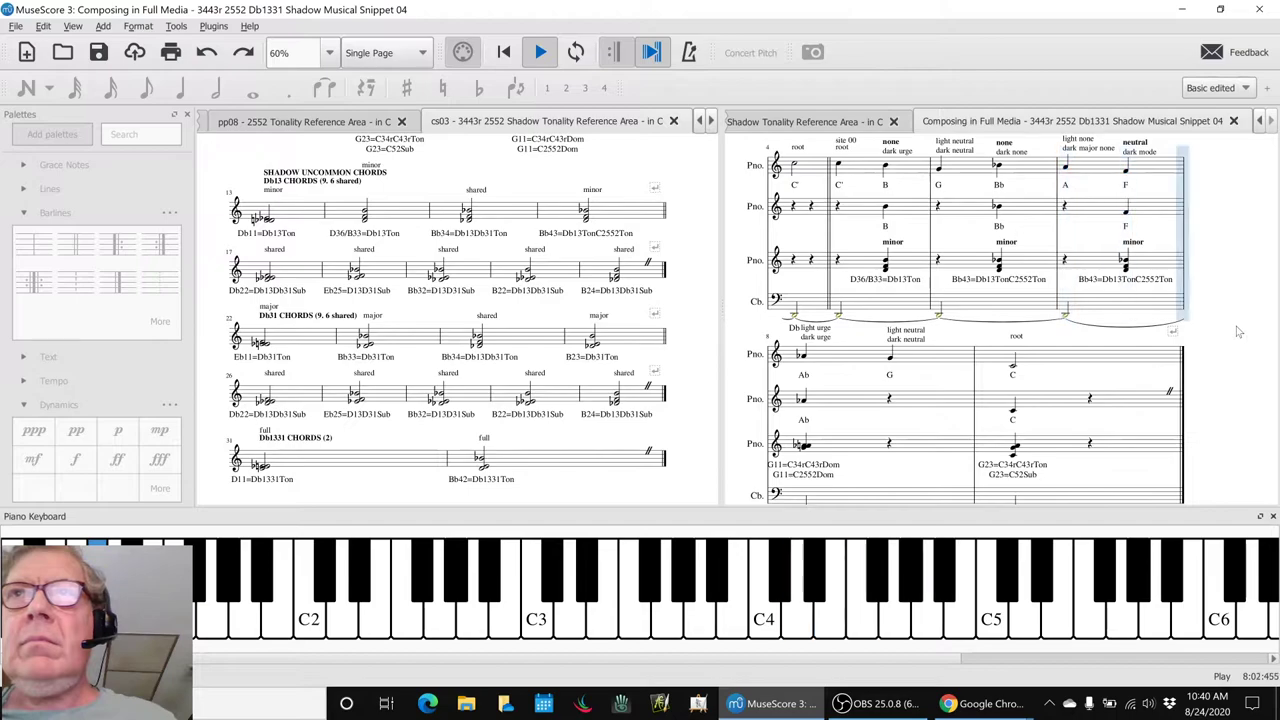
key("space")
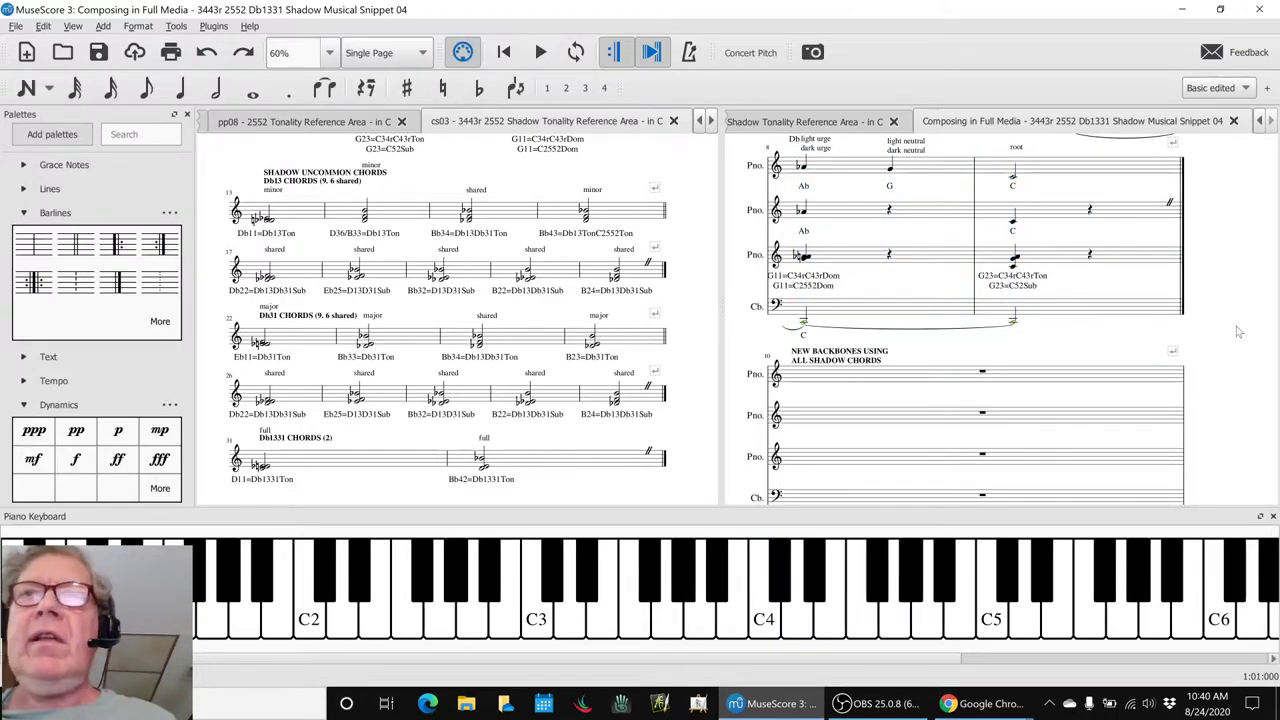
scroll(1238, 332, "down", 3)
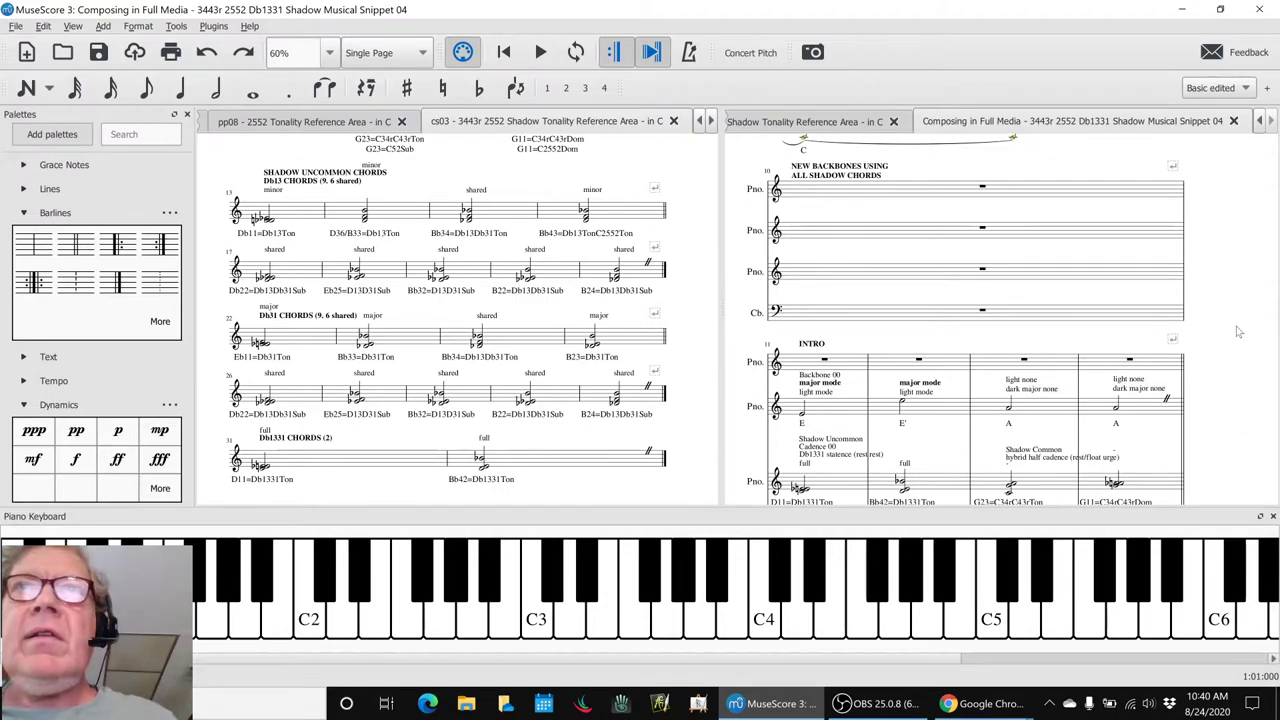
scroll(1238, 332, "down", 1)
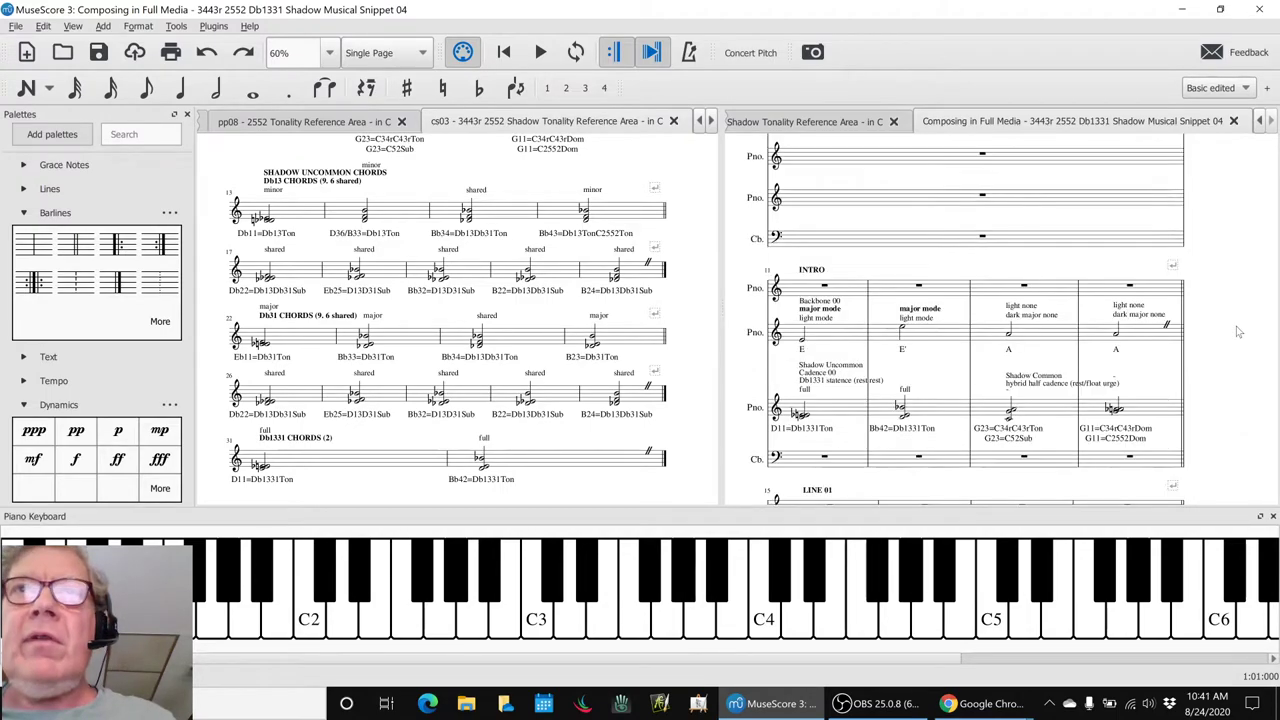
scroll(1238, 332, "down", 1)
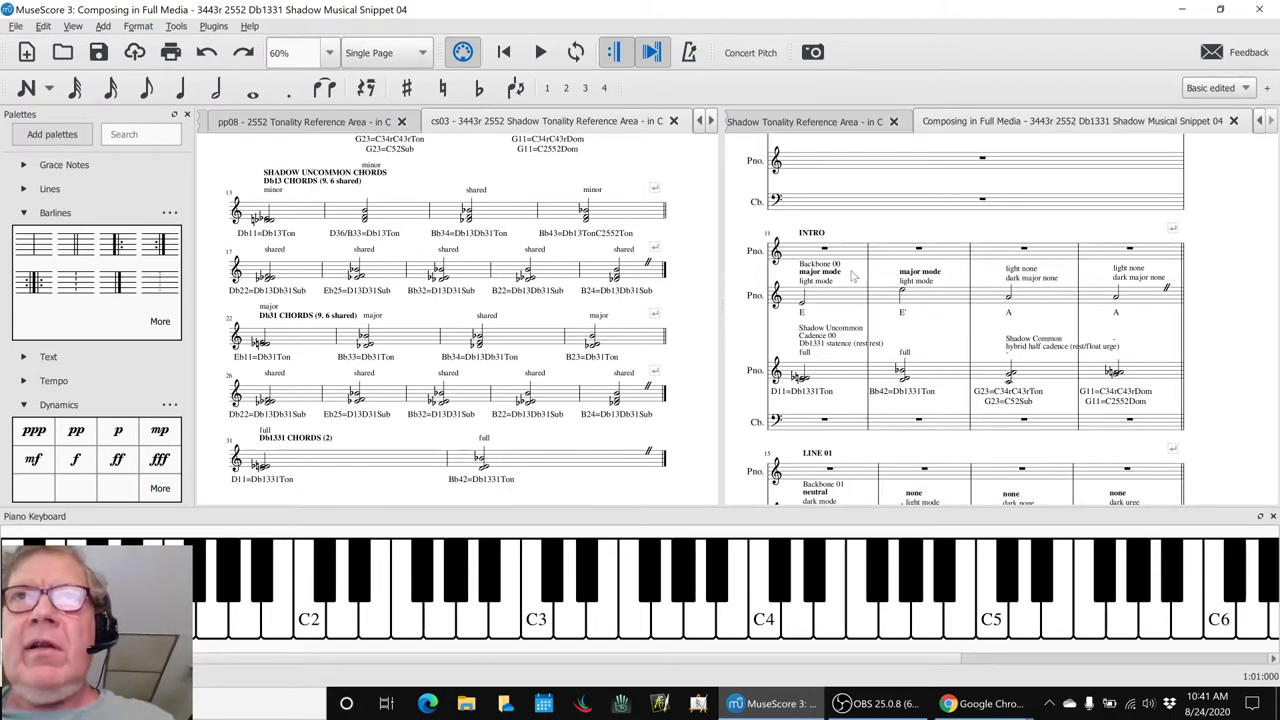
left_click(843, 304)
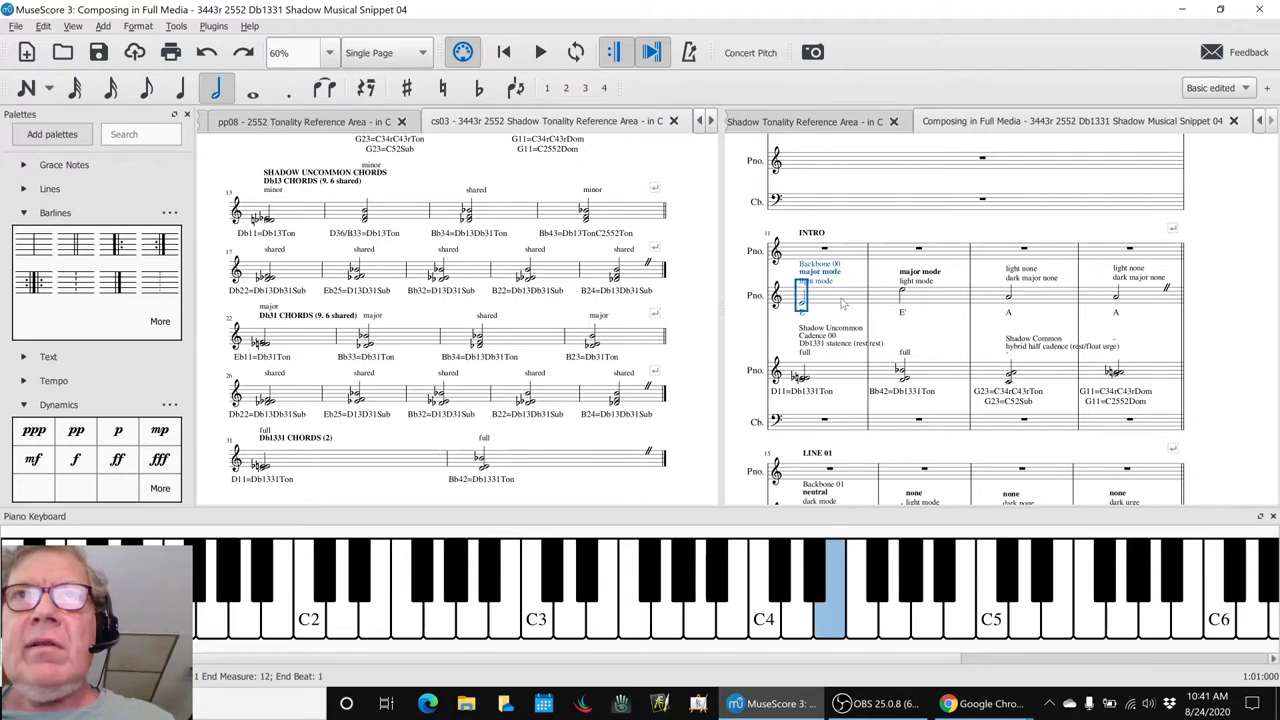
left_click(1222, 366)
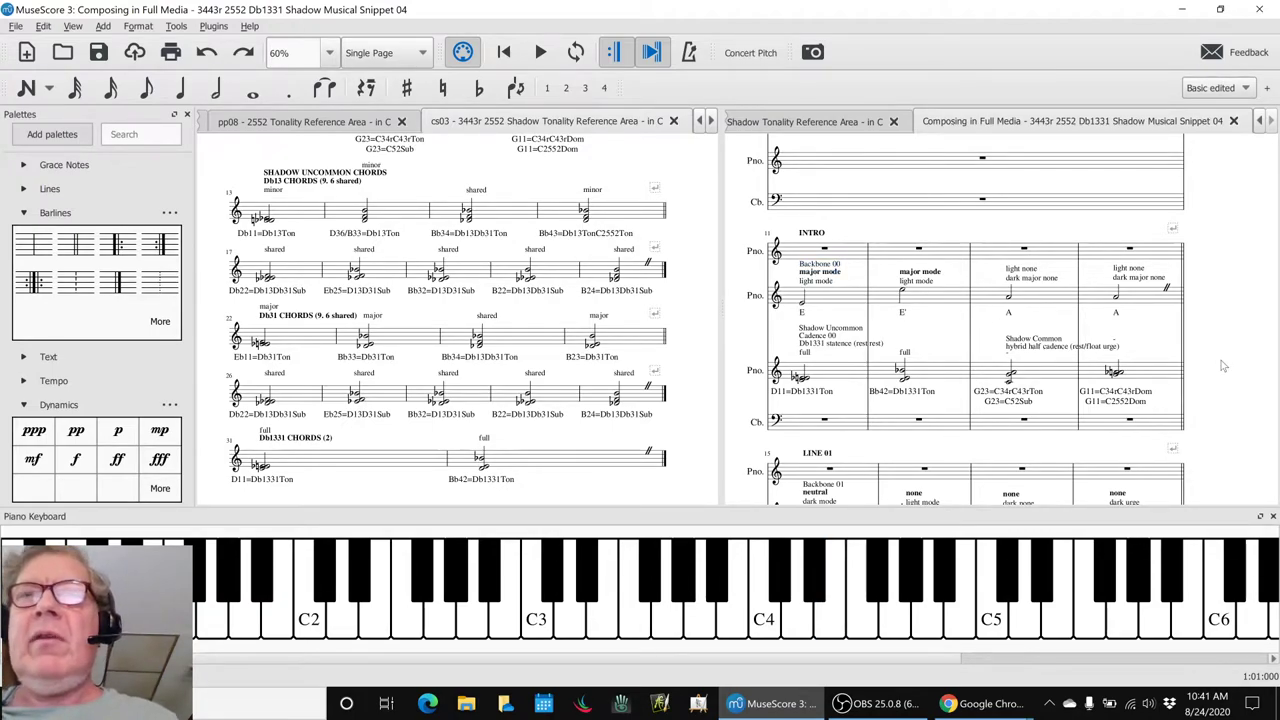
key("space")
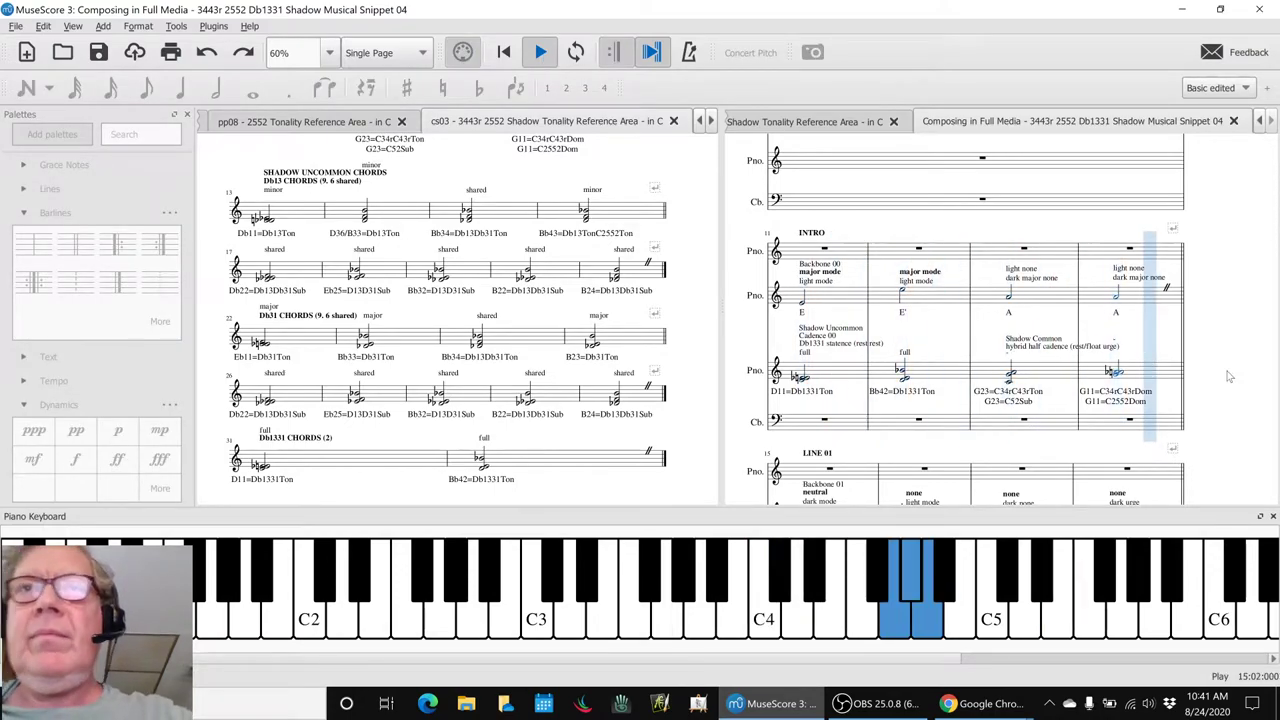
key("space")
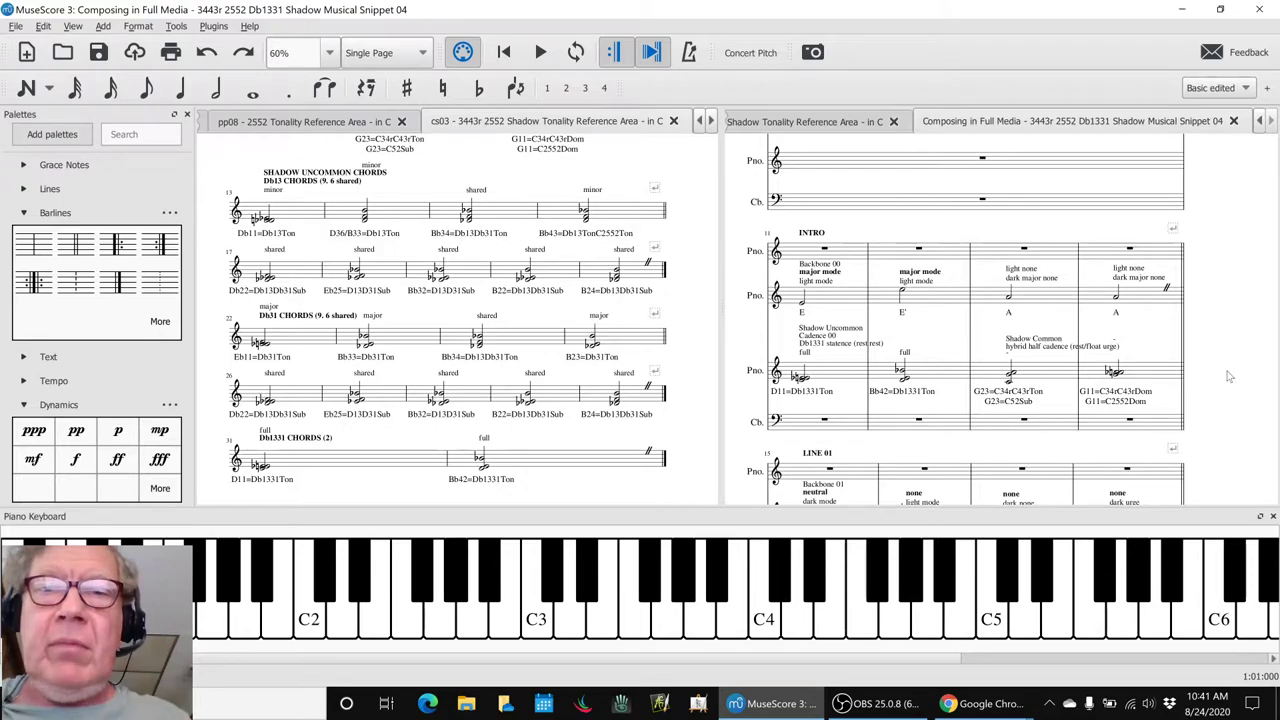
key("F10")
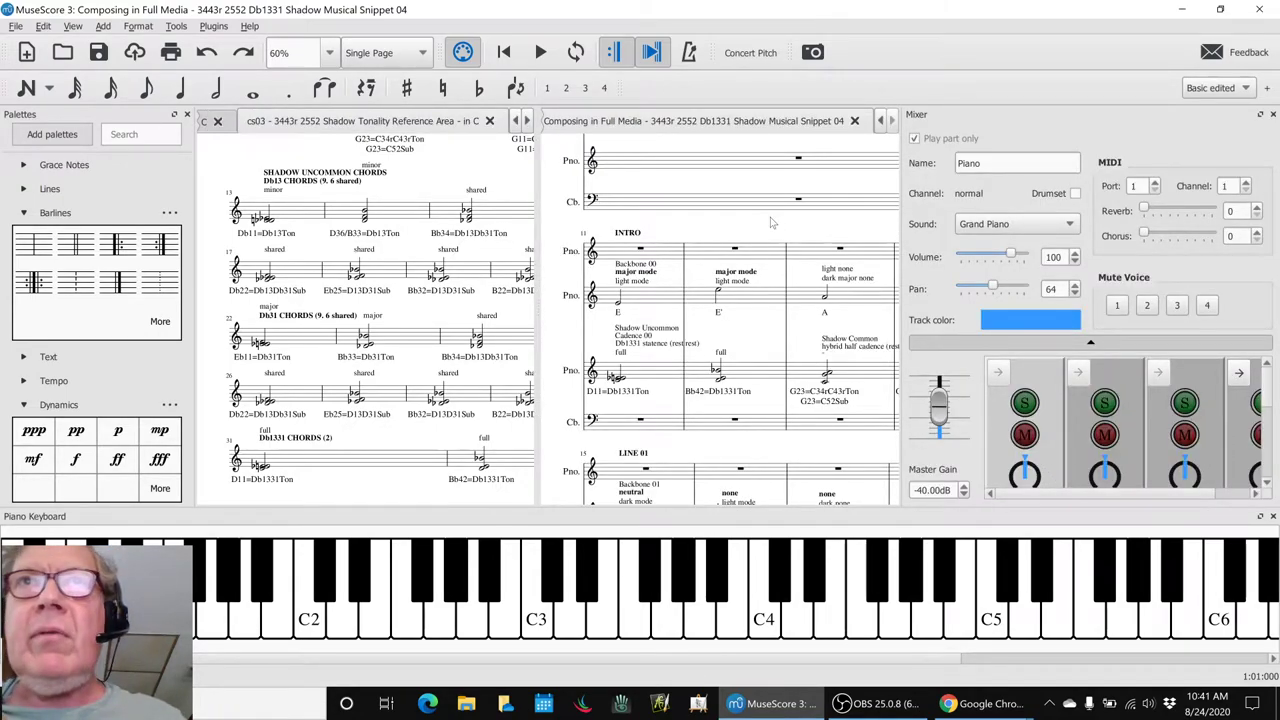
key("F10")
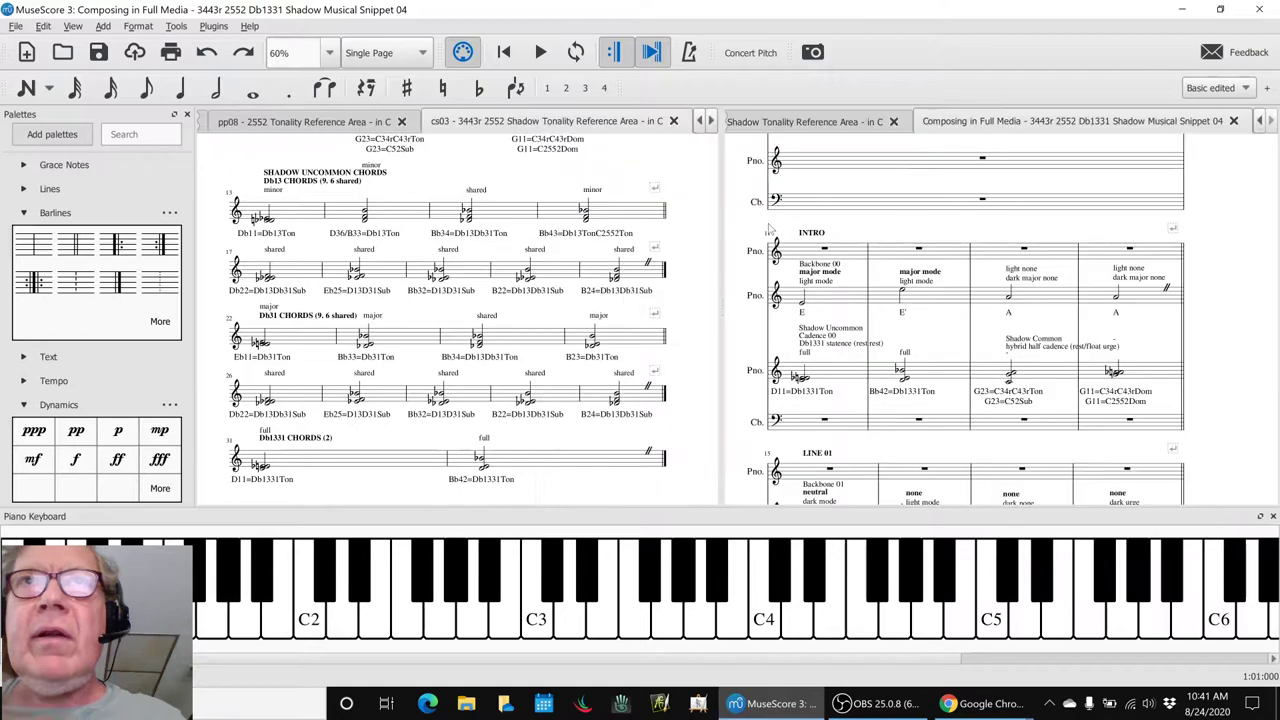
left_click(847, 258)
key("space")
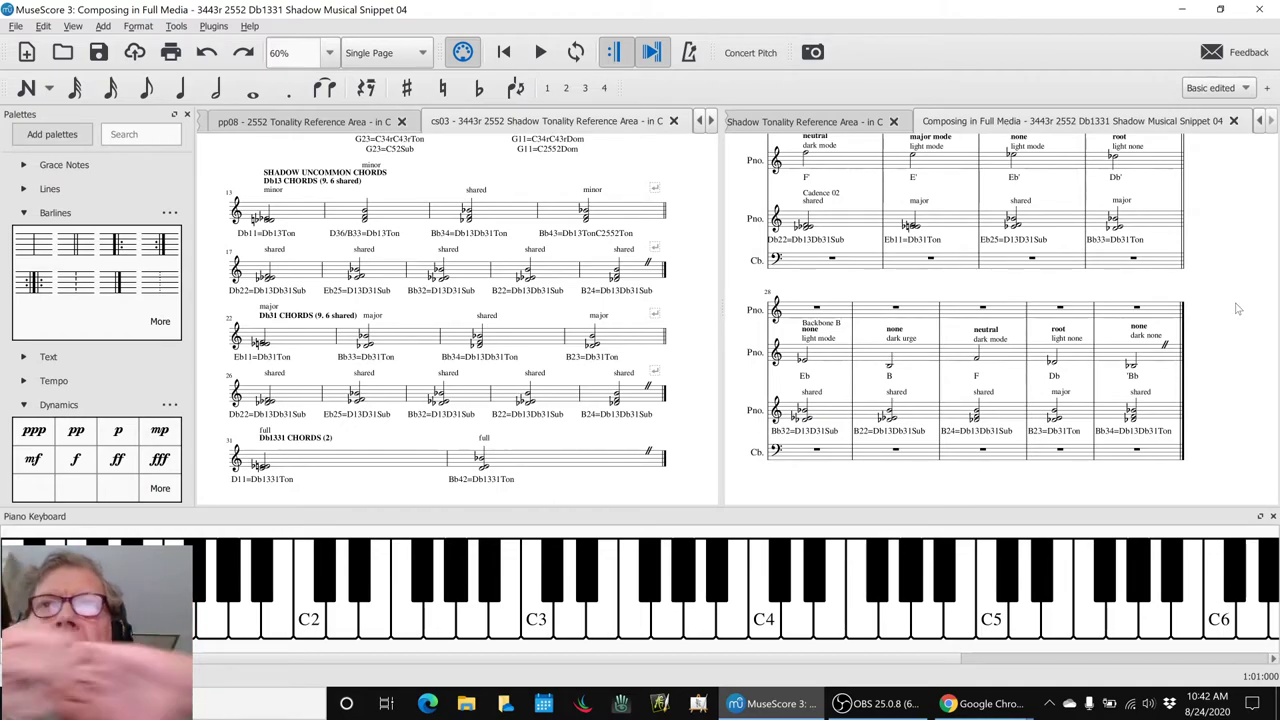
Step: Enter the heading 'Ideas Next Steps:' in cell B30, fixing the stray trailing quote
key("alt+Tab")
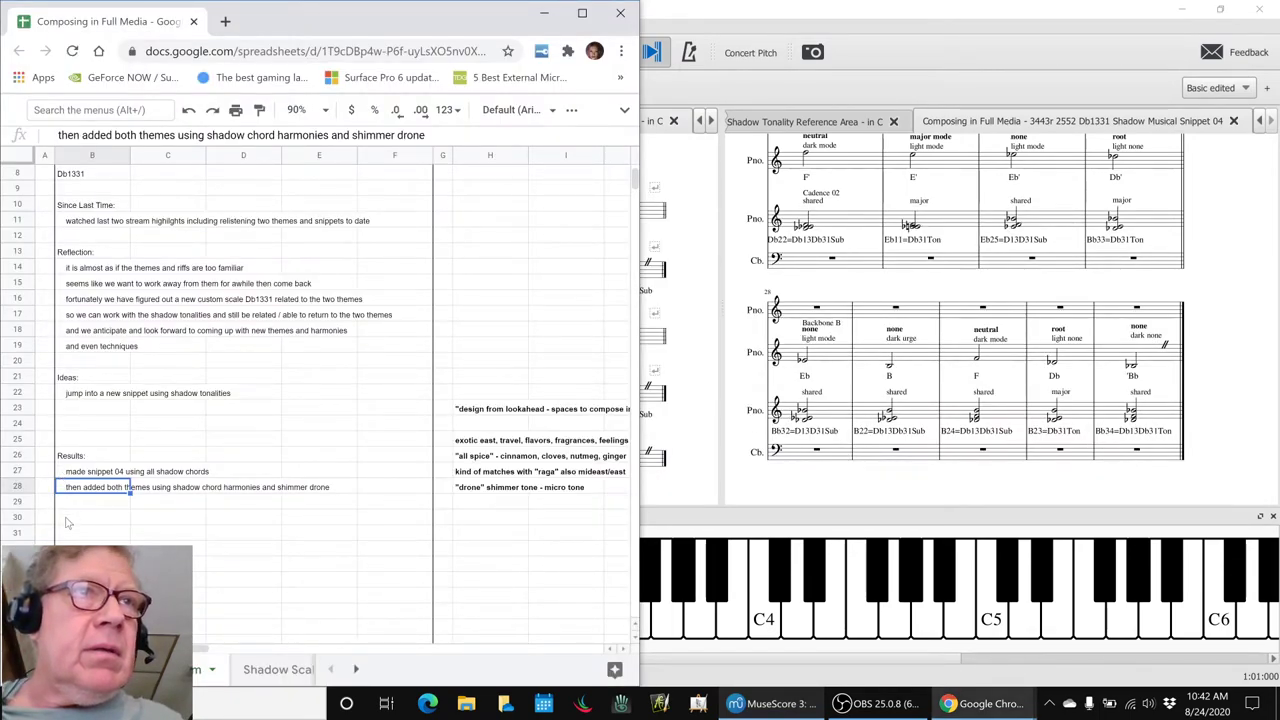
left_click(68, 518)
type("Ideas")
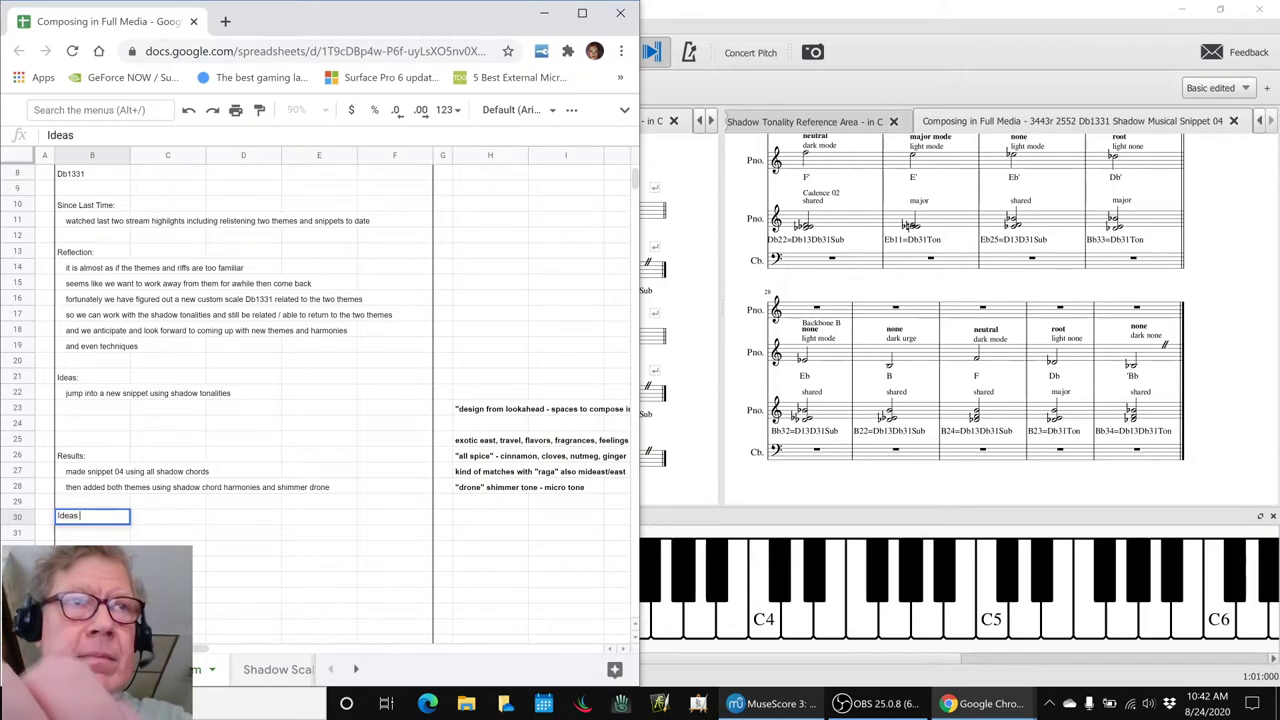
type(" Next Steps")
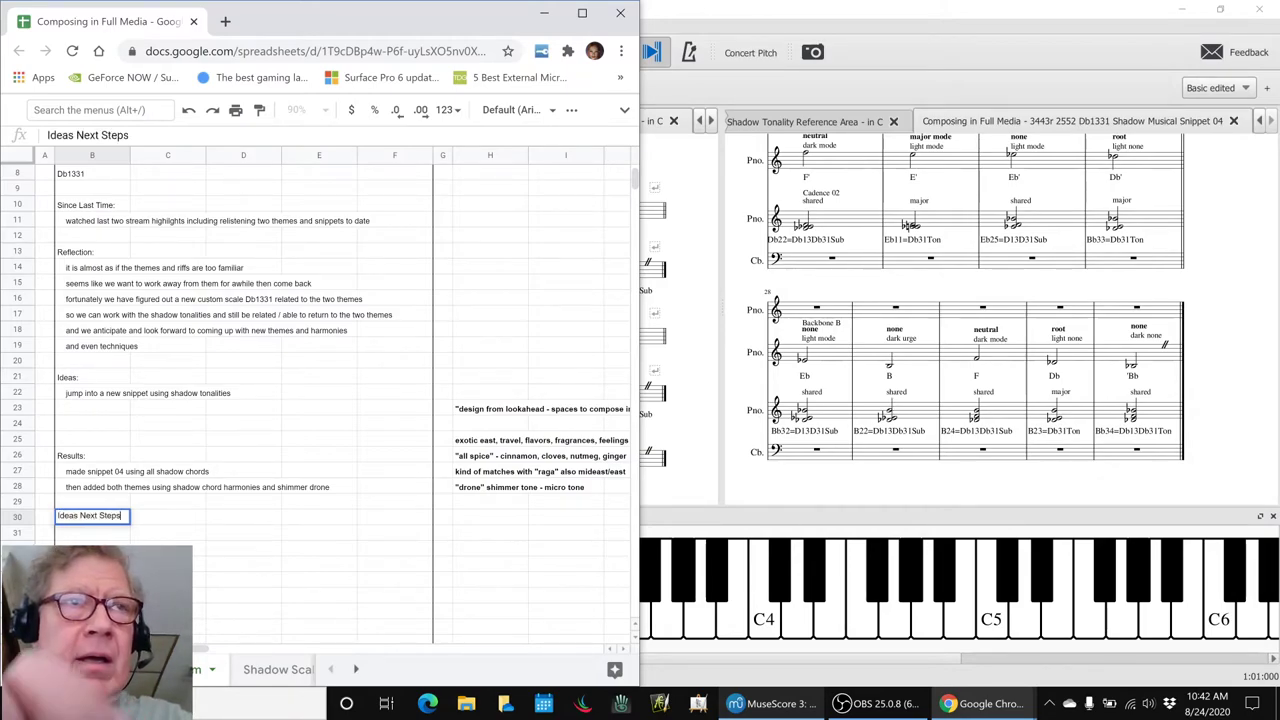
type("\"")
key("Return")
scroll(67, 523, "down", 5)
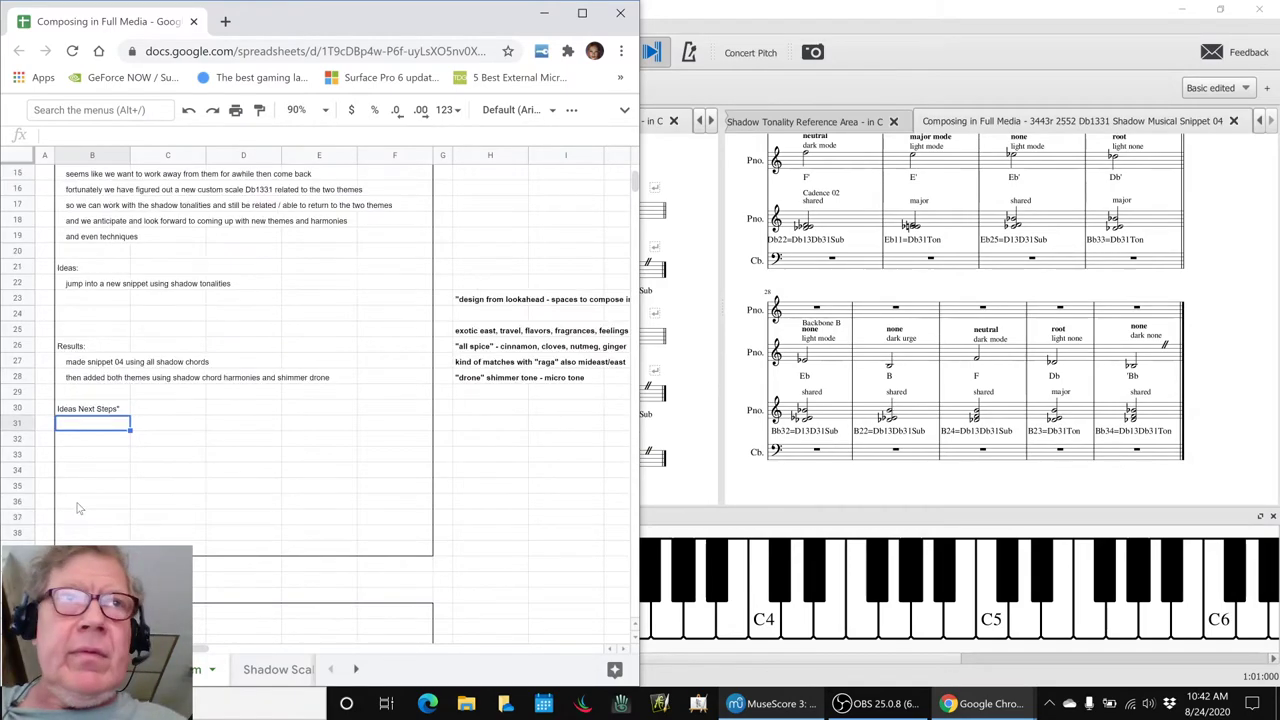
scroll(52, 398, "up", 3)
double_click(77, 409)
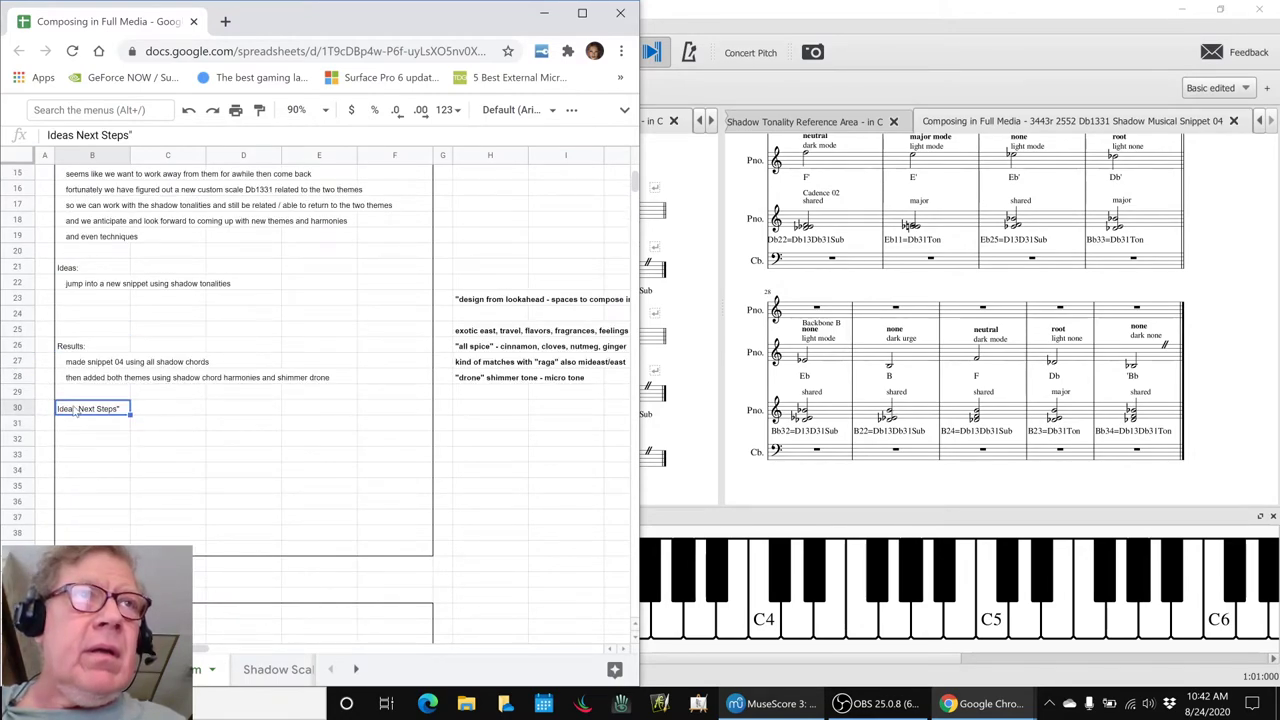
key("BackSpace")
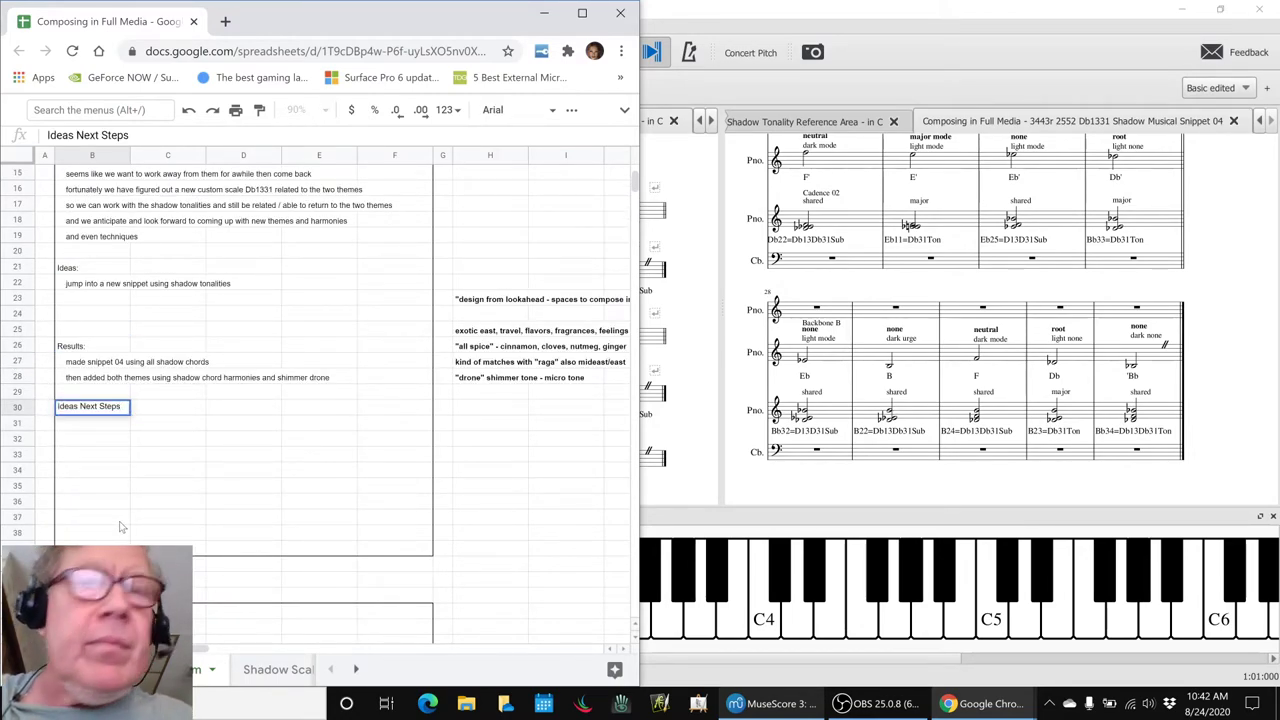
type(":")
key("Return")
Step: Add 'tbd' in B31 and 'listen some more and keep composing from pattern, listening, theory, asking chat' in B32
key("Return")
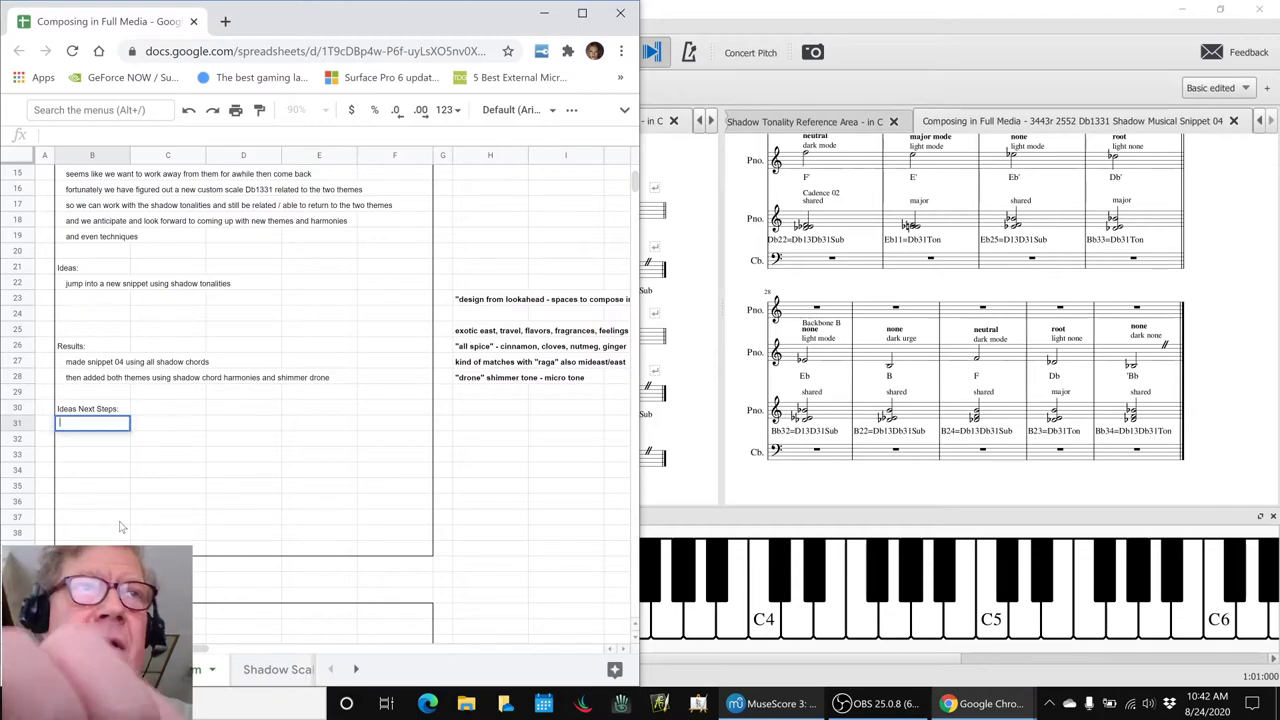
type("tbd")
key("Return")
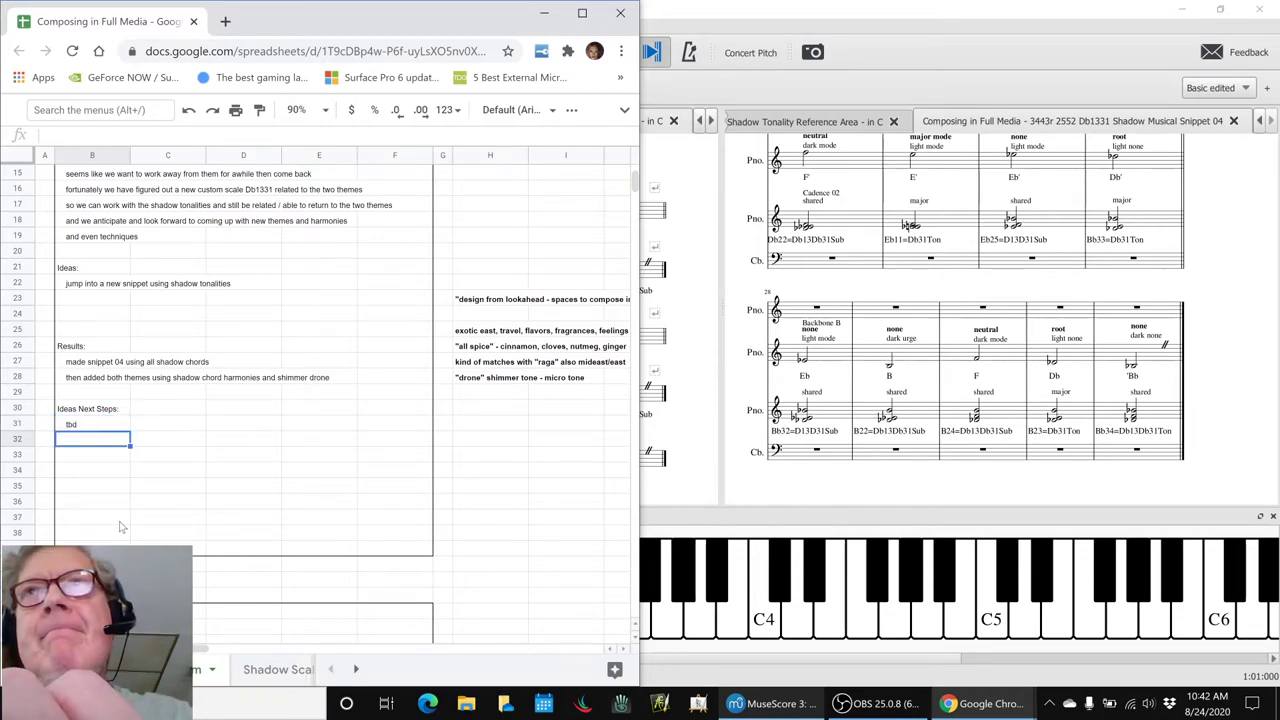
type("l")
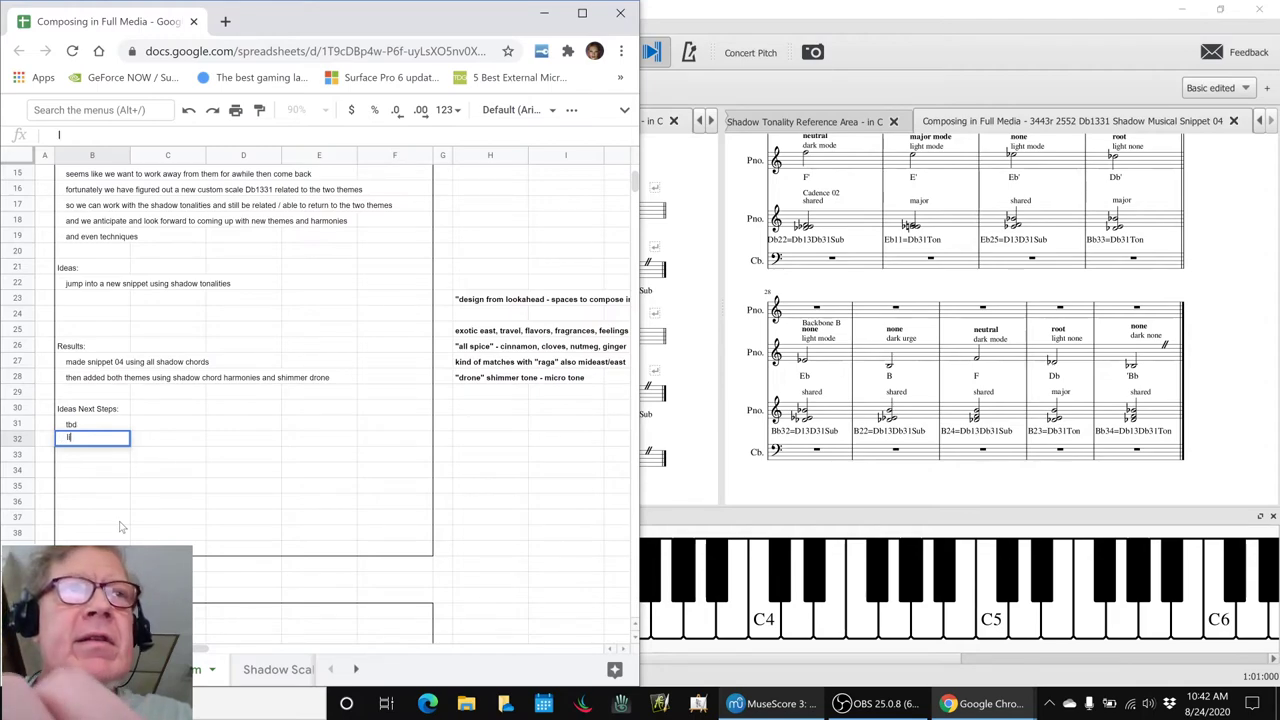
type("isten some mo")
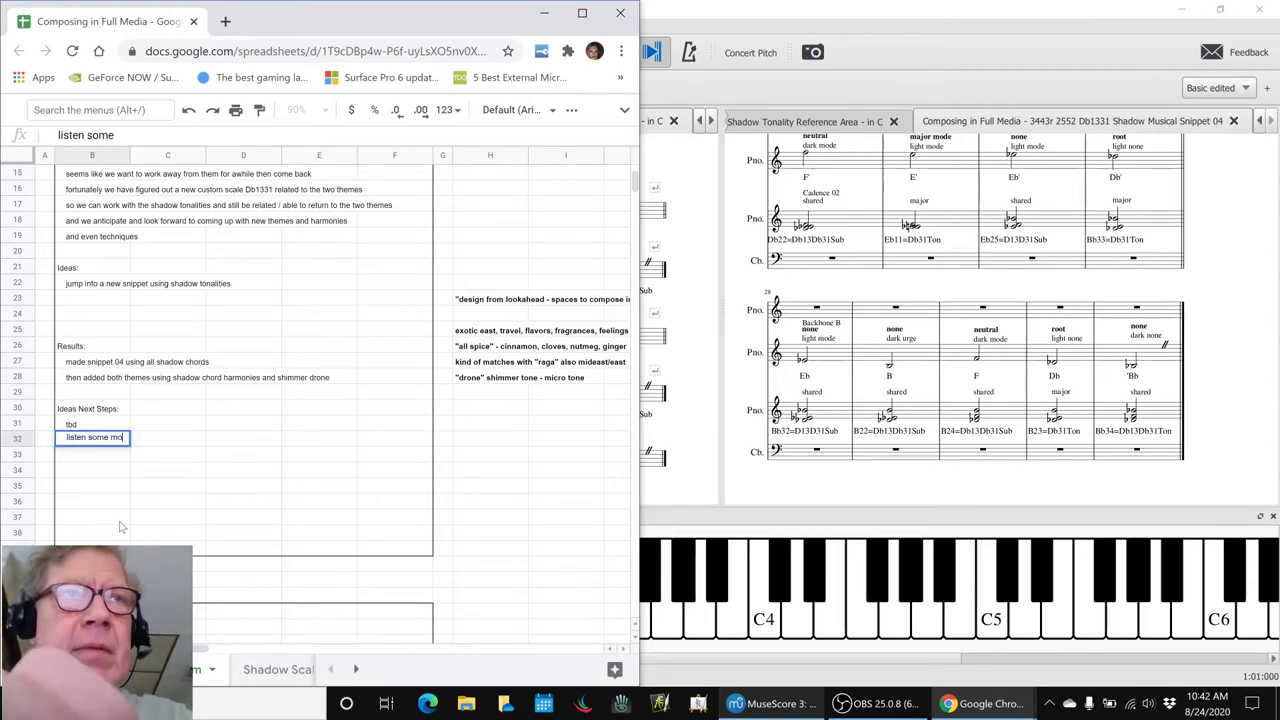
type("re and ke")
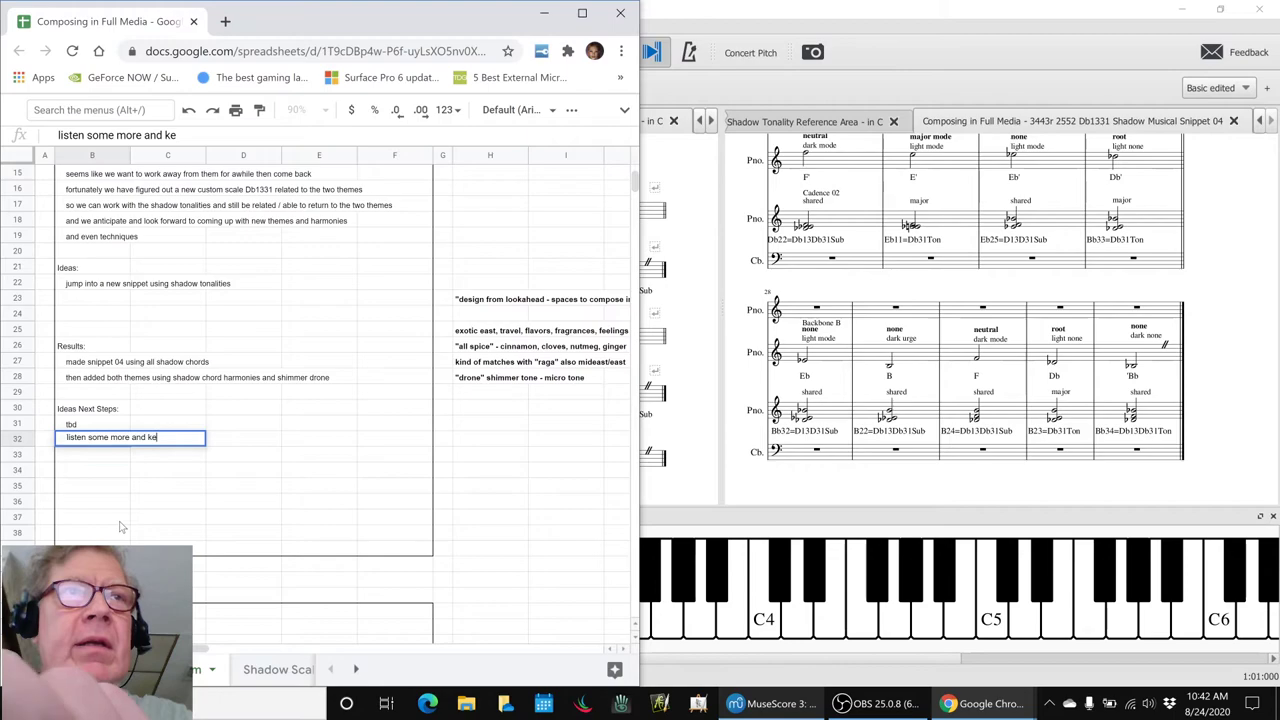
type("ep comps")
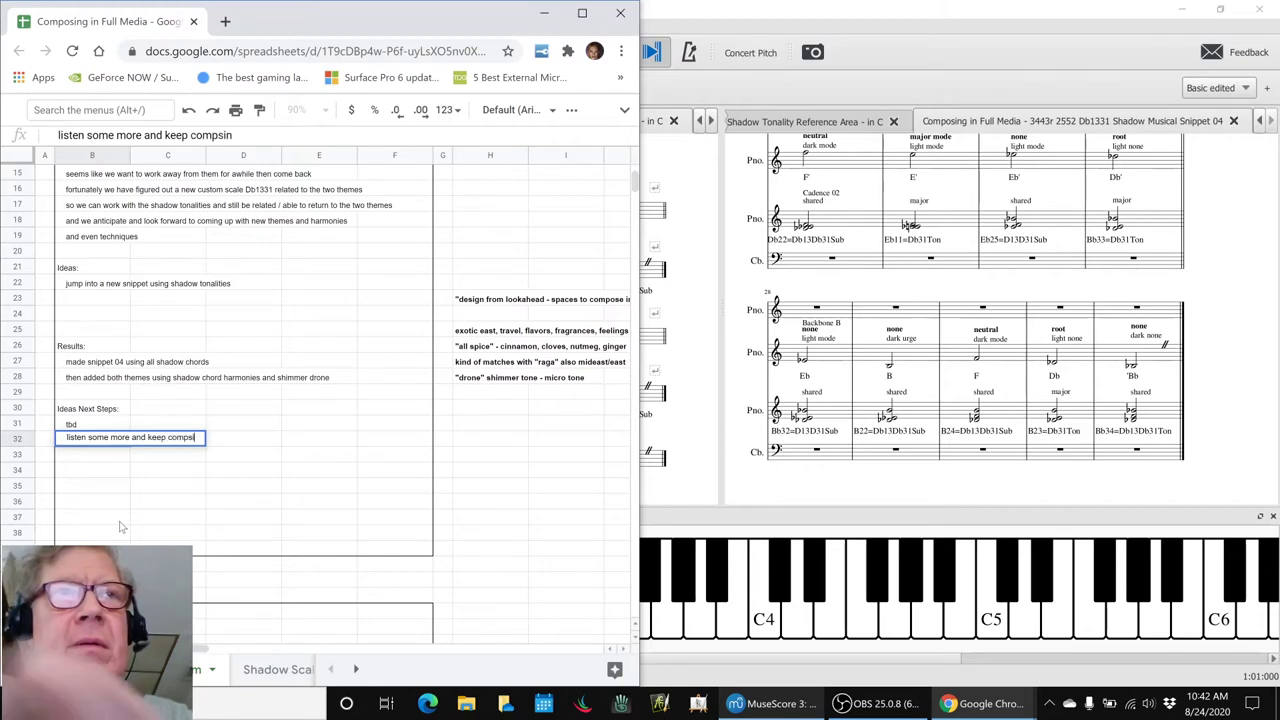
key("BackSpace")
type("osing from ")
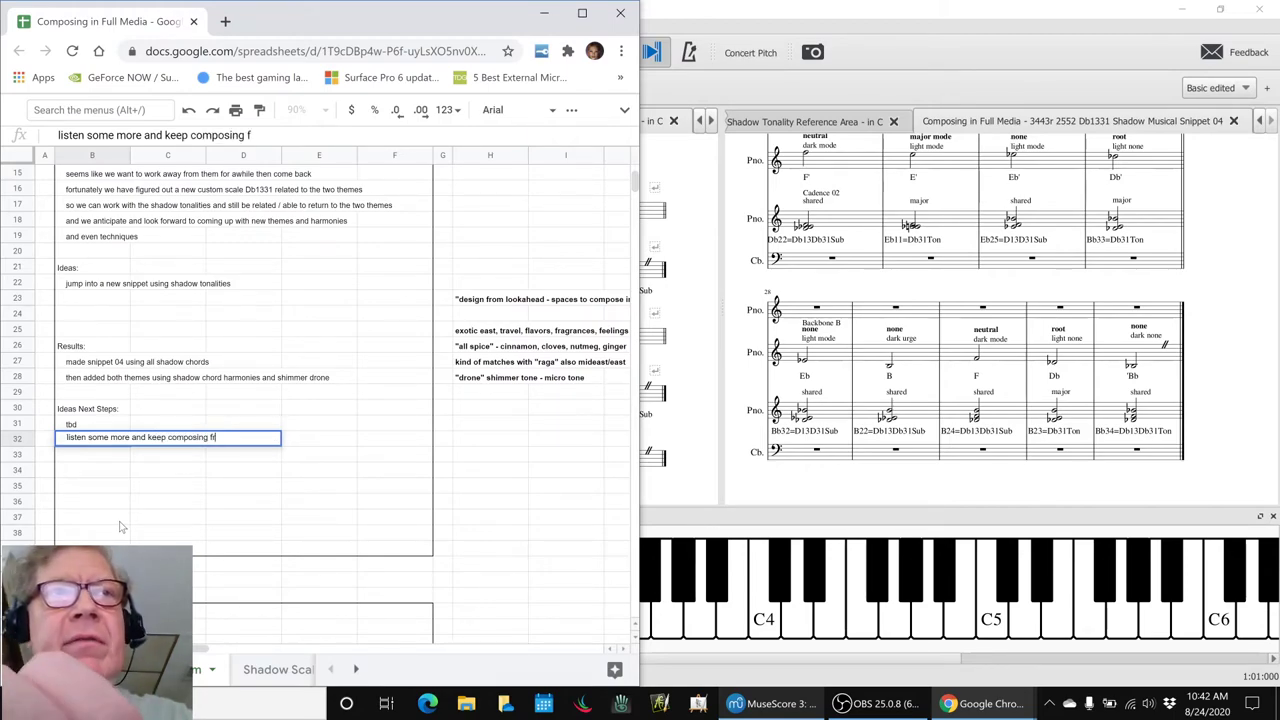
type("pattern,")
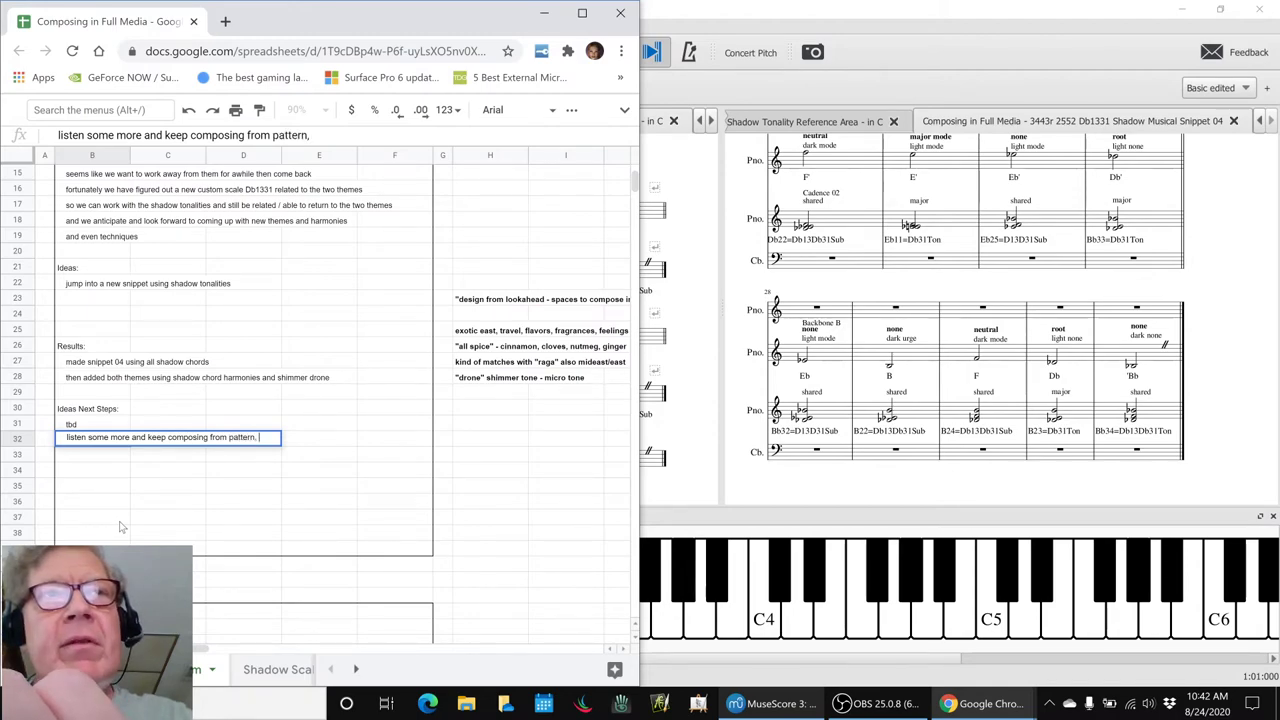
type(" listening")
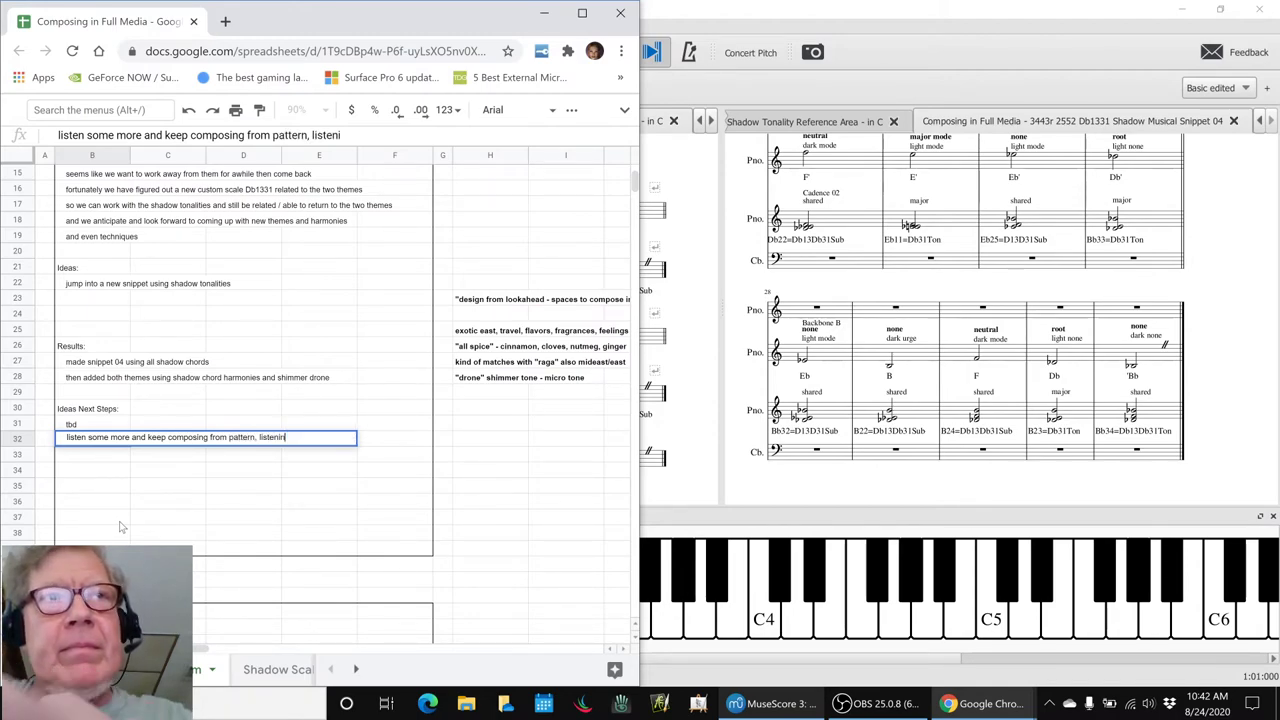
type(", theory")
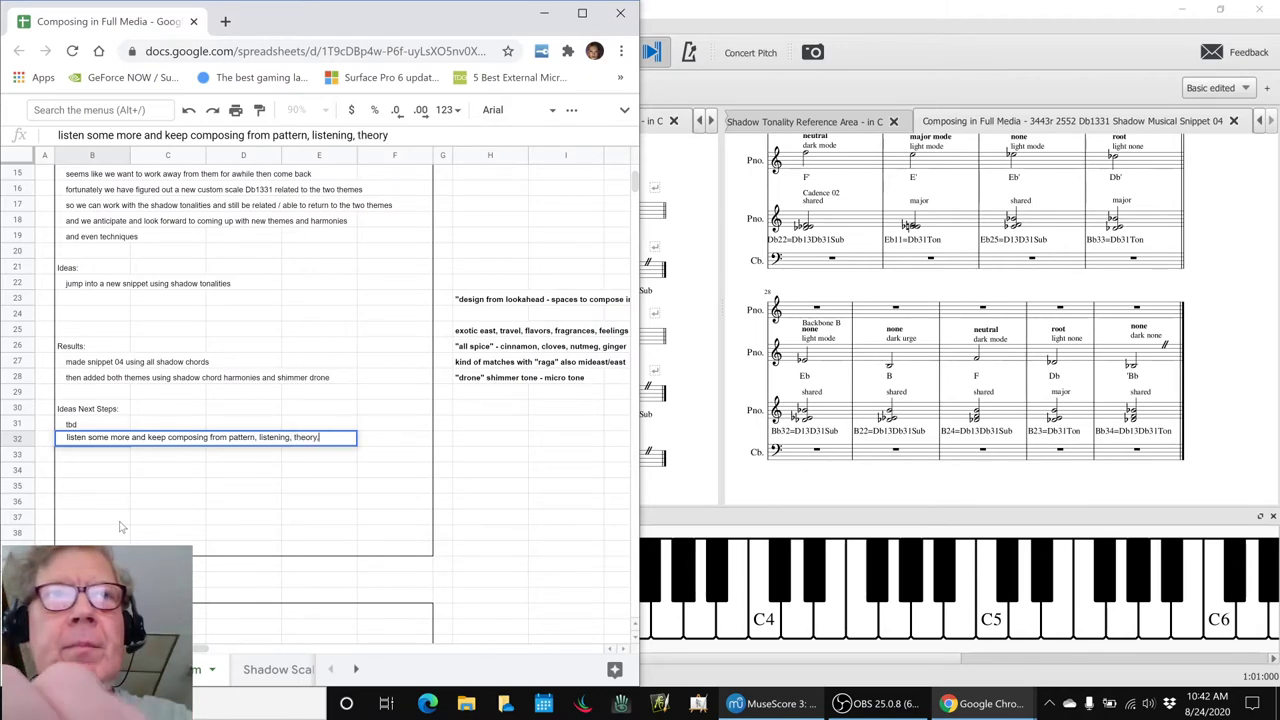
type(", ")
type("askin")
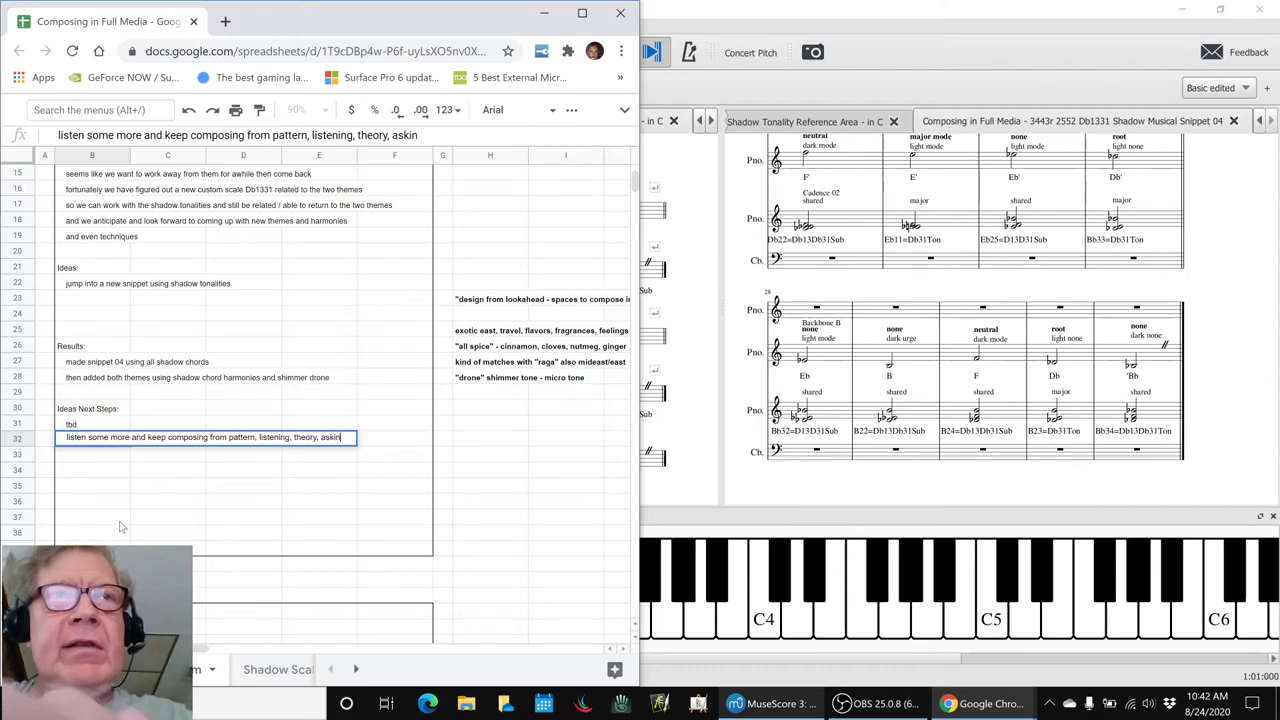
type("g chat")
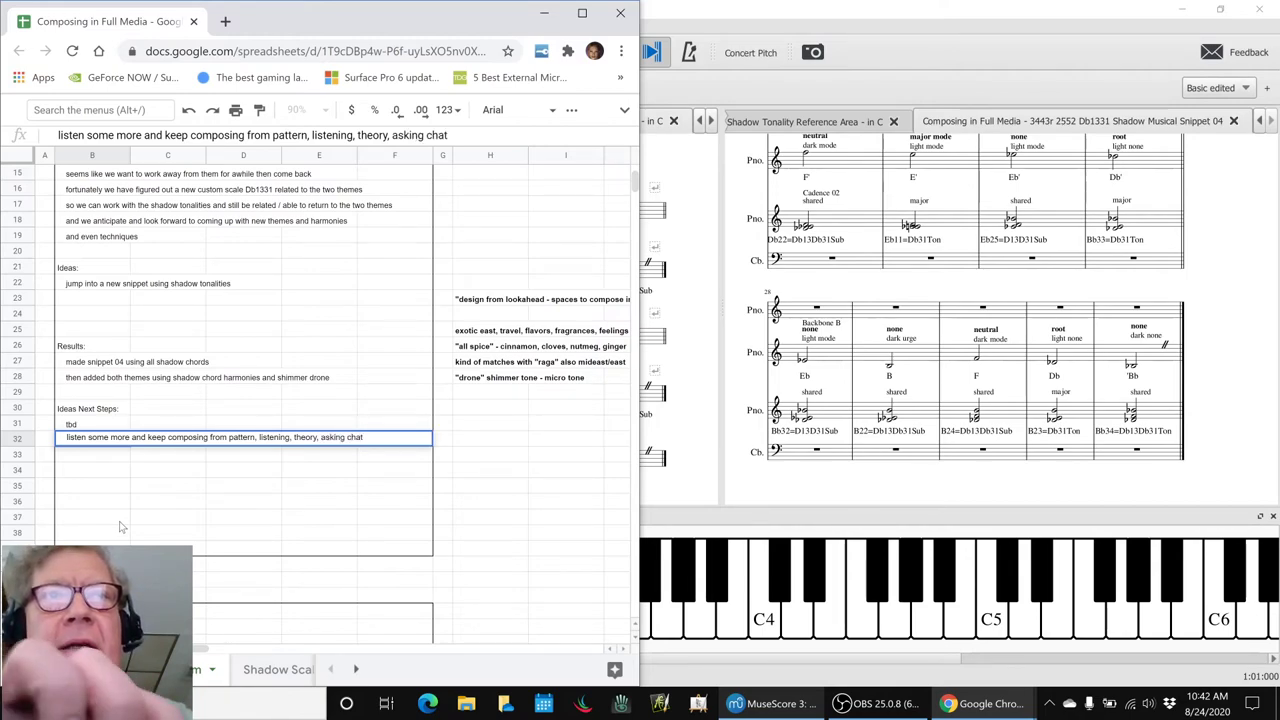
key("Return")
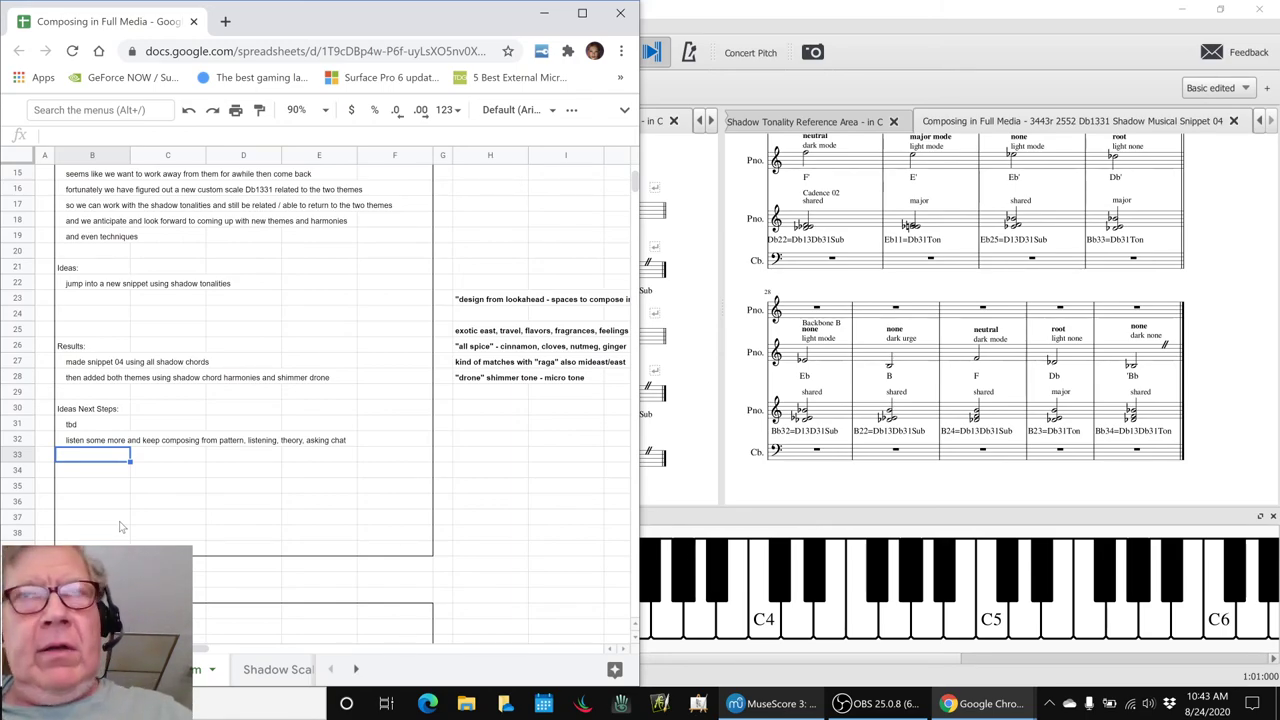
key("alt+Tab")
key("alt+Tab")
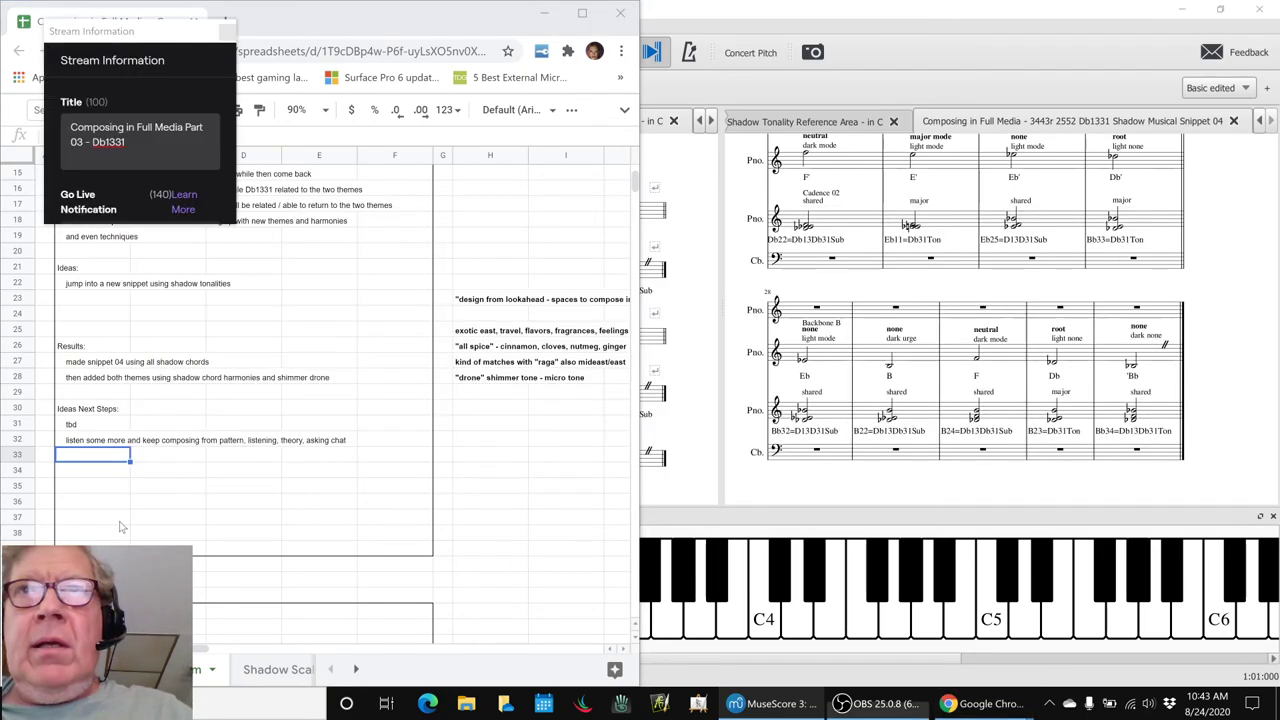
Step: Bring the OBS Studio streaming window back on screen beside the notes
key("alt+Tab")
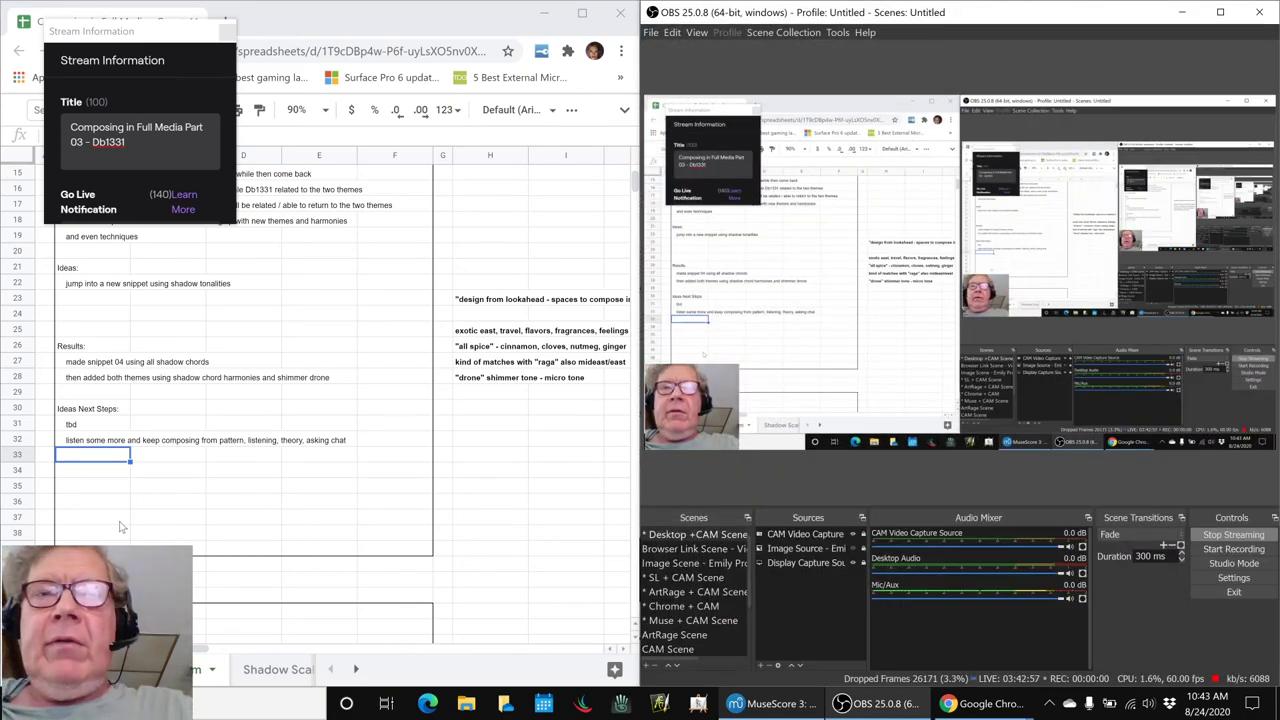